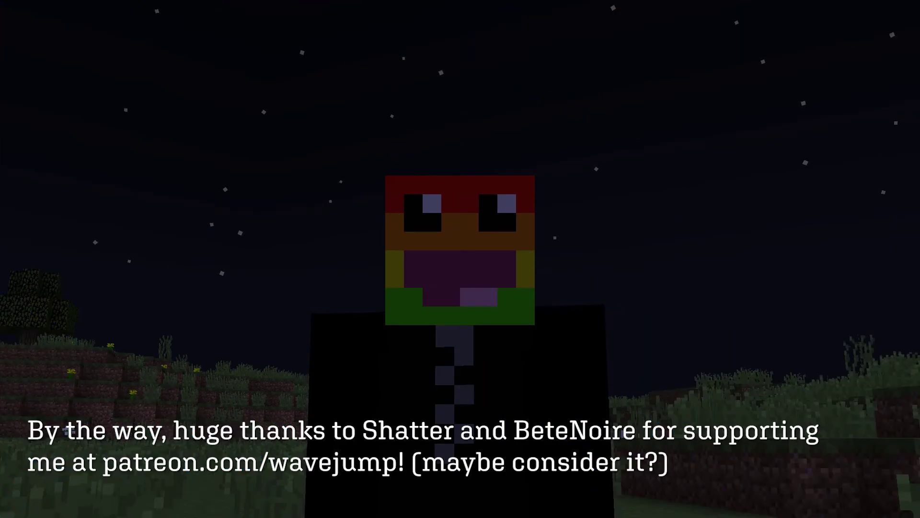
# Set the field of view to 80 in the game options and switch the camera to first-person view
pyautogui.press('Escape')
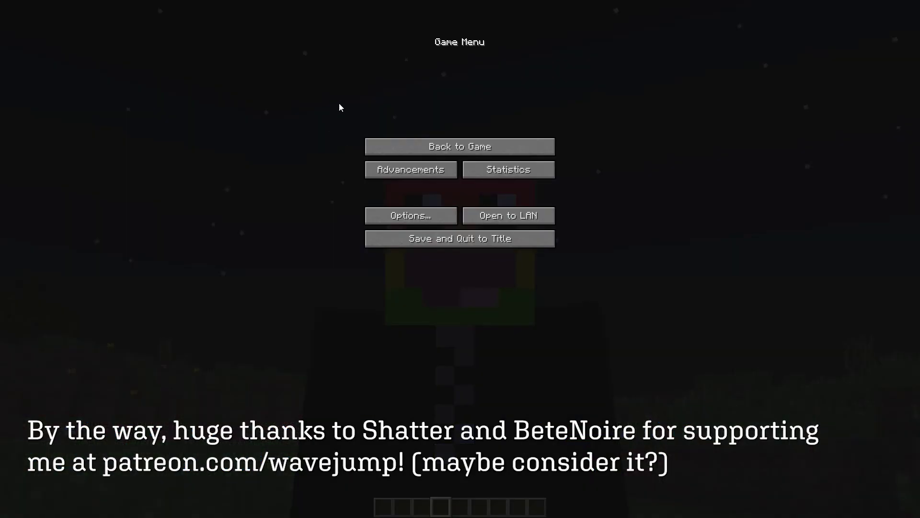
pyautogui.click(414, 214)
pyautogui.click(403, 86)
pyautogui.press('Escape')
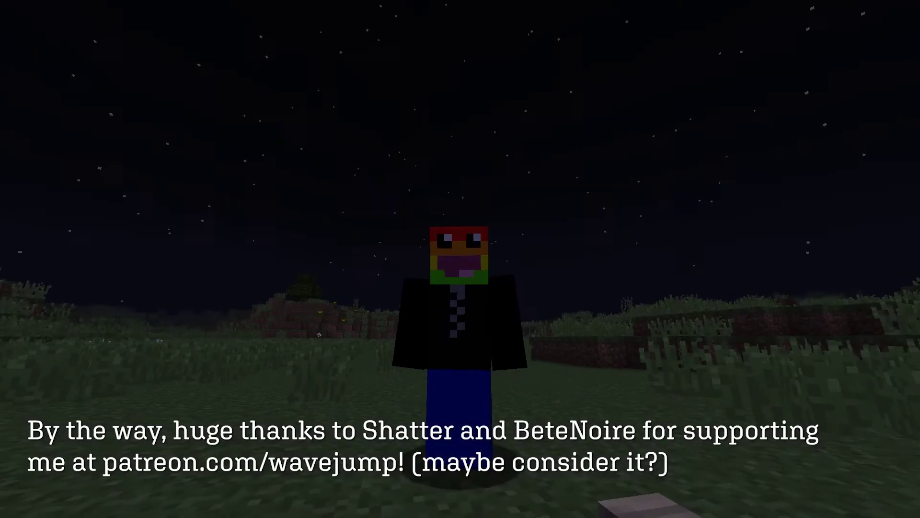
pyautogui.press('F5')
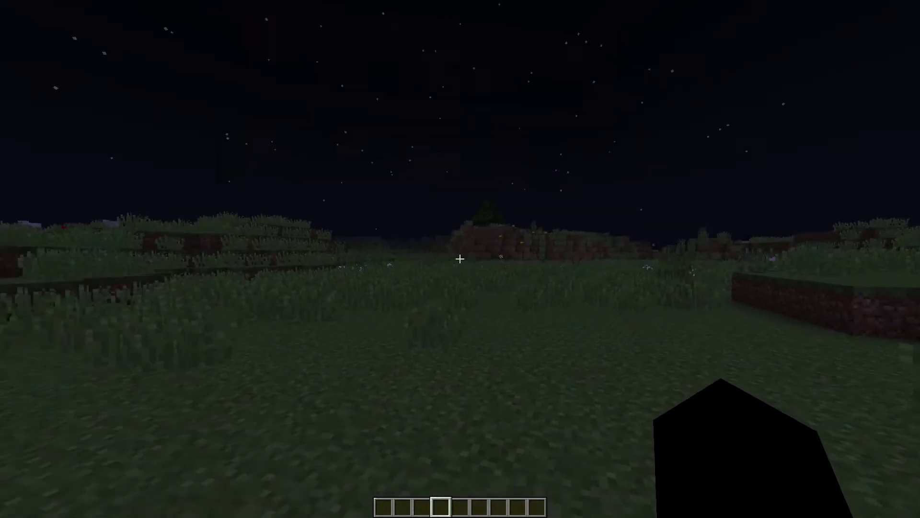
pyautogui.press('w')
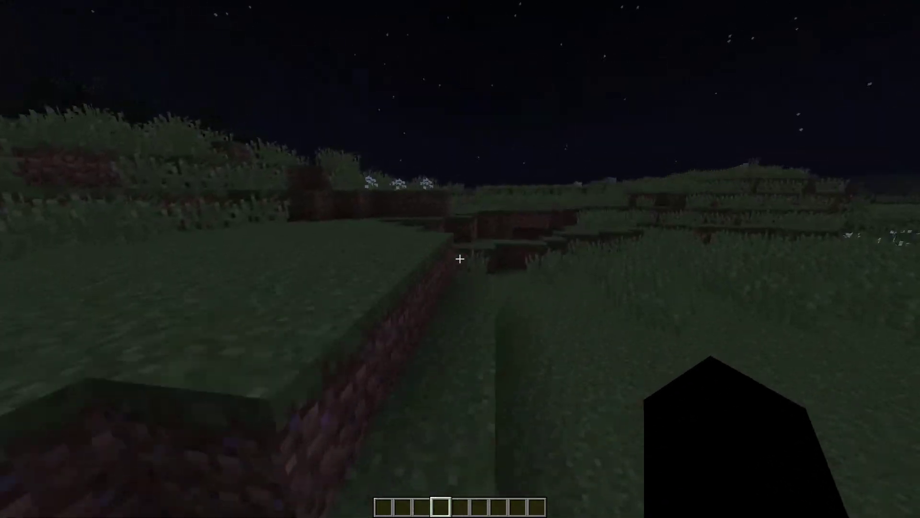
pyautogui.press('w')
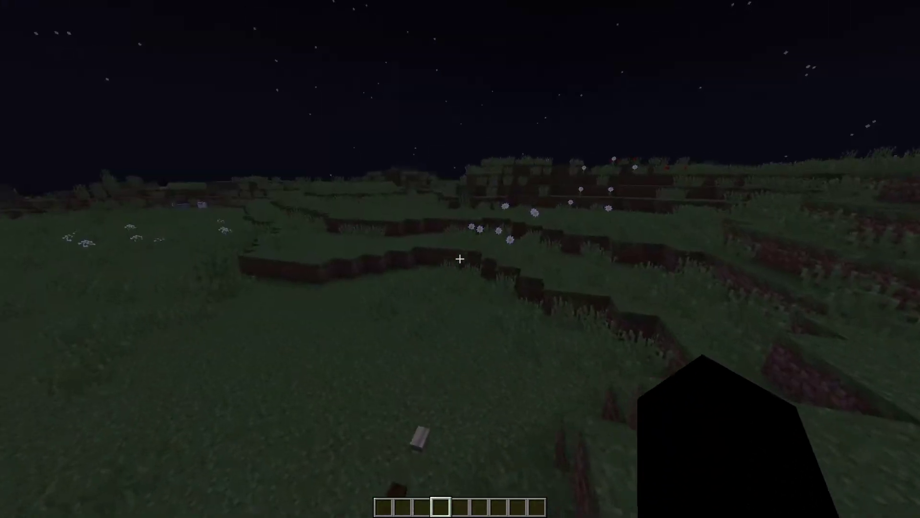
pyautogui.press('w')
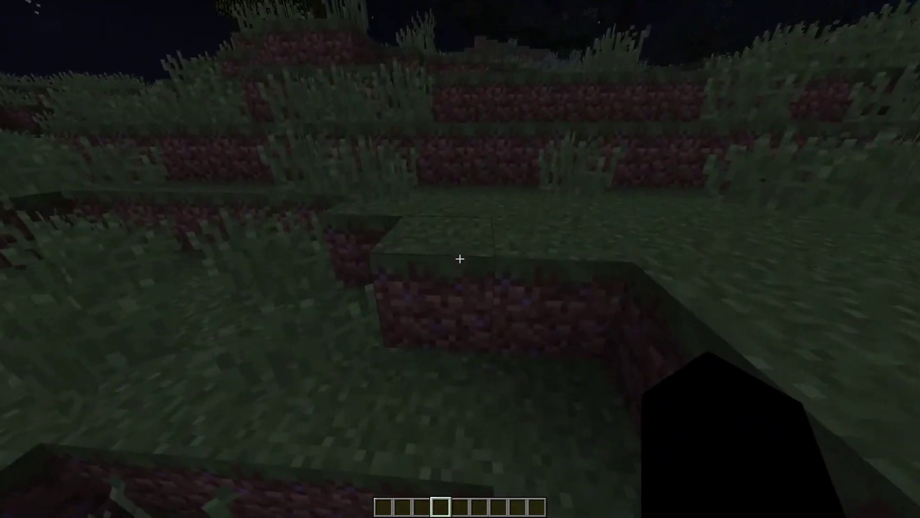
pyautogui.press('w')
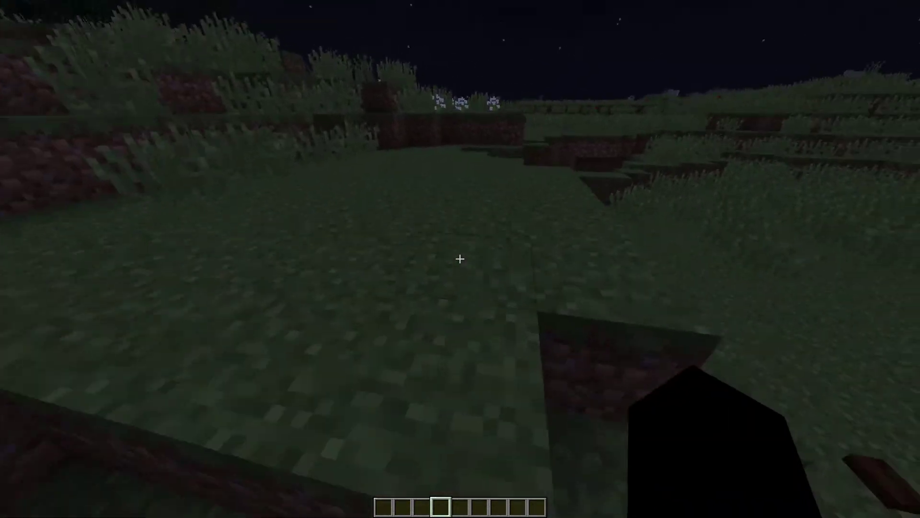
pyautogui.press('w')
pyautogui.press('space')
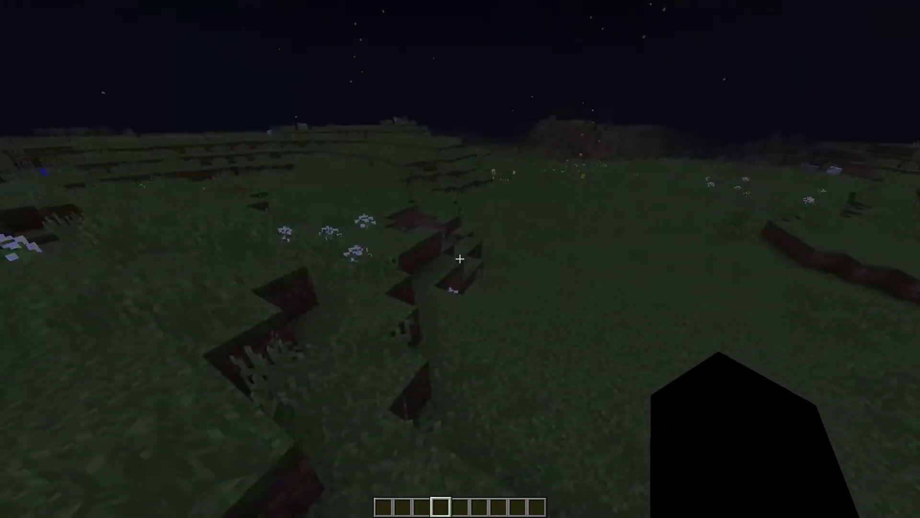
pyautogui.press('w')
pyautogui.press('space')
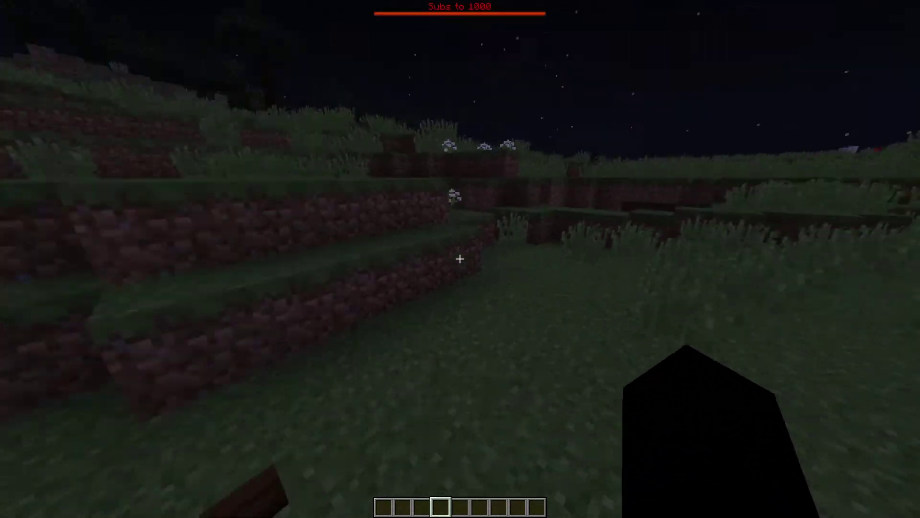
pyautogui.press('w')
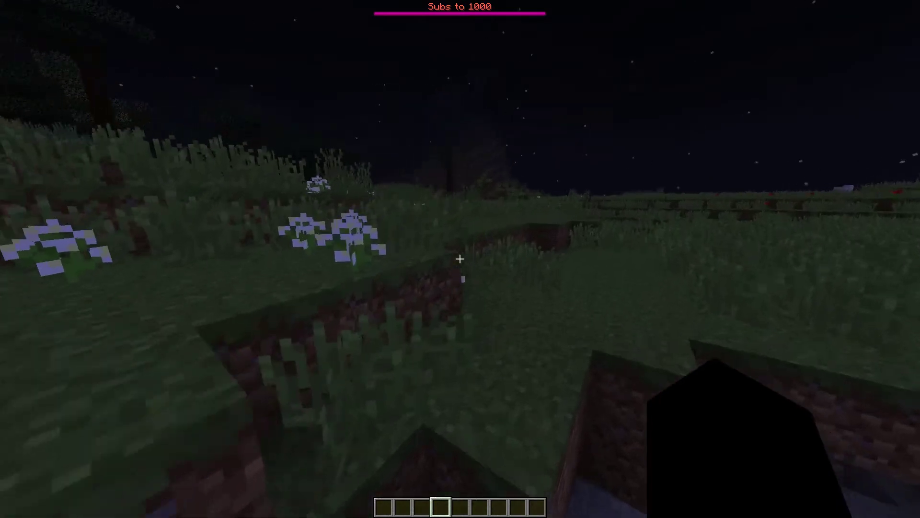
pyautogui.press('w')
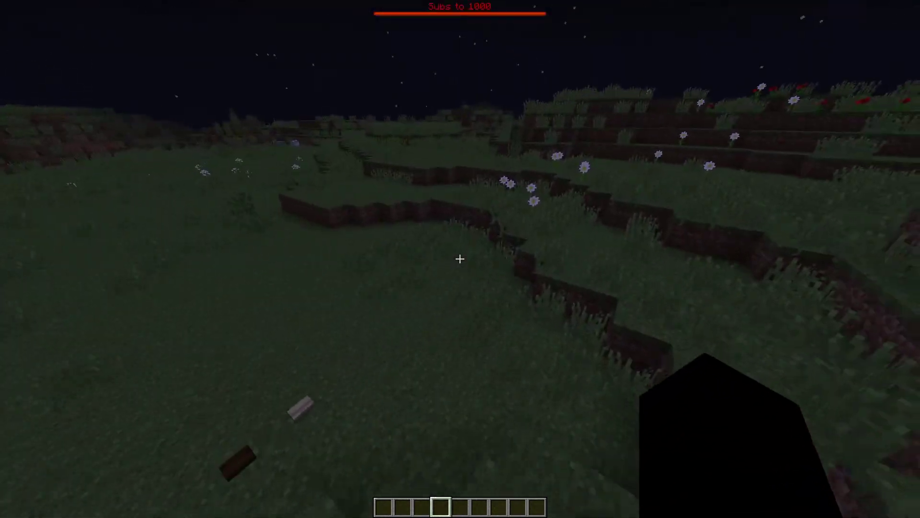
# Set the world time to 0 with the command /time set 0
pyautogui.press('/')
pyautogui.write('time set ')
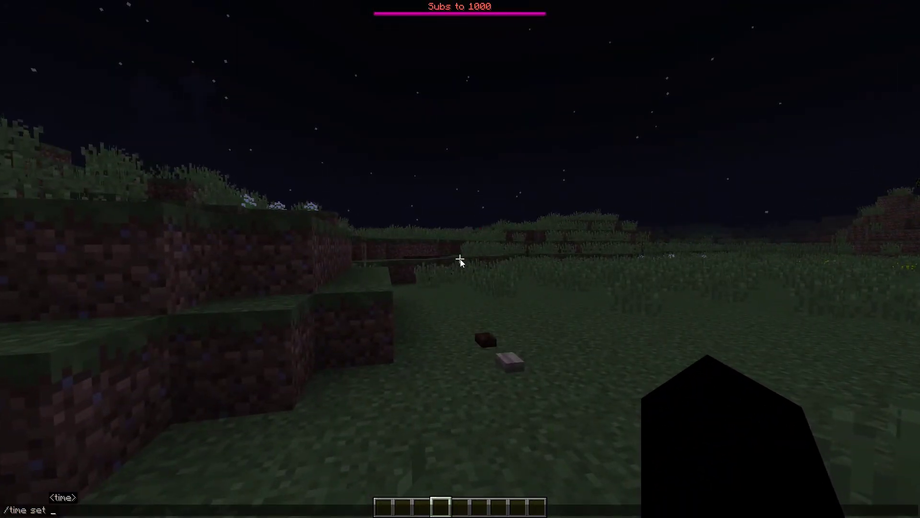
pyautogui.write('0')
pyautogui.press('Return')
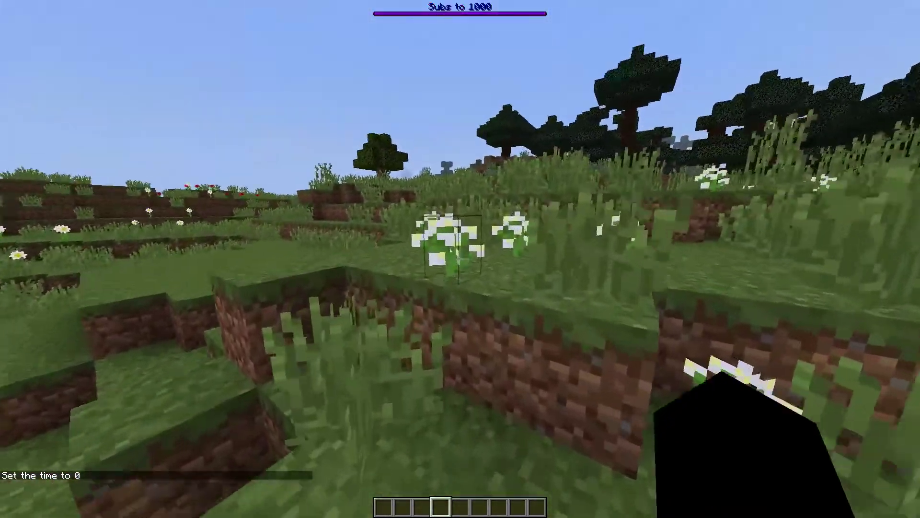
# Check the Command Suggestions option in the chat settings and return to the game
pyautogui.press('Escape')
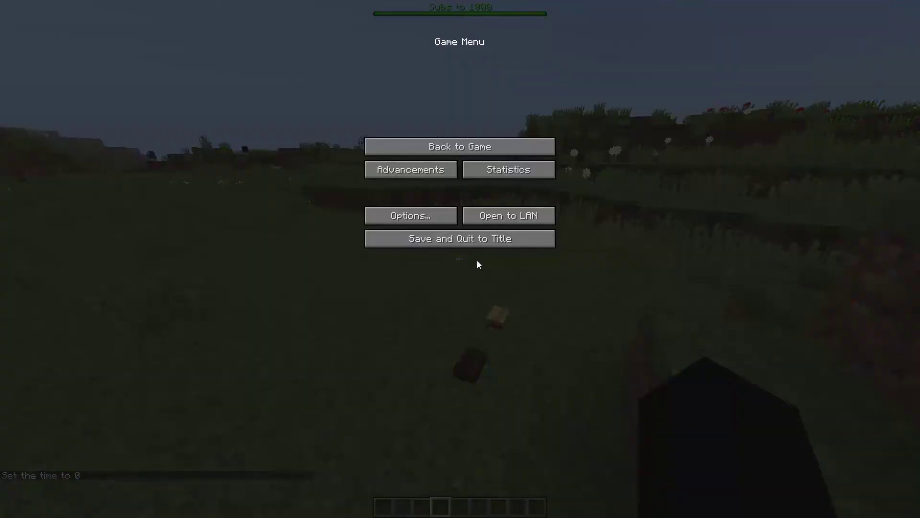
pyautogui.click(410, 215)
pyautogui.click(536, 183)
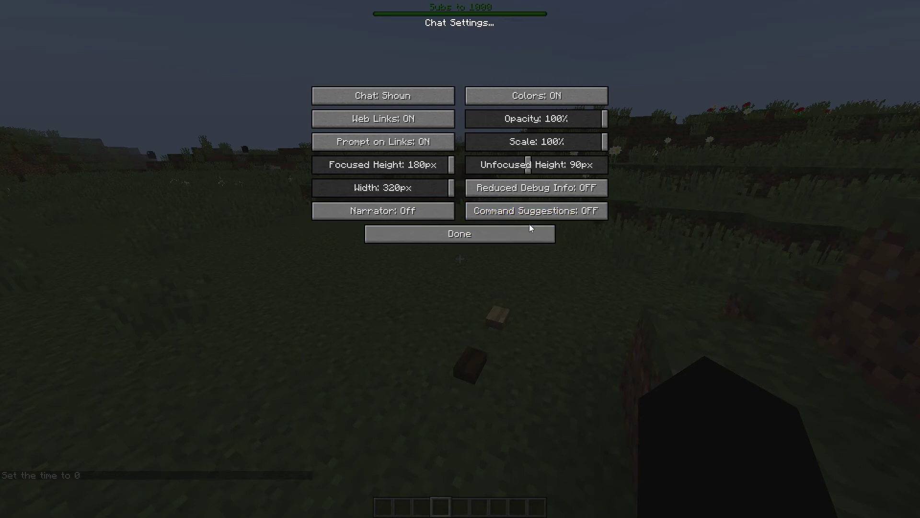
pyautogui.press('Escape')
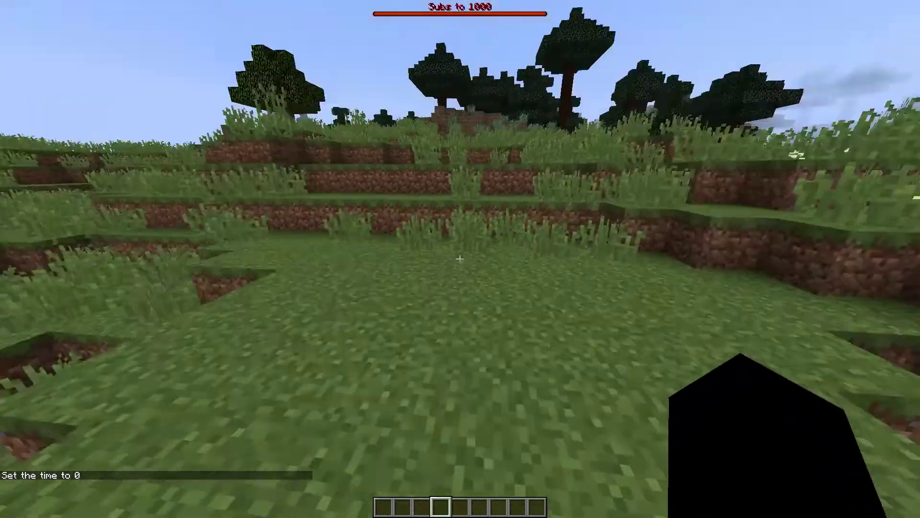
pyautogui.press('/')
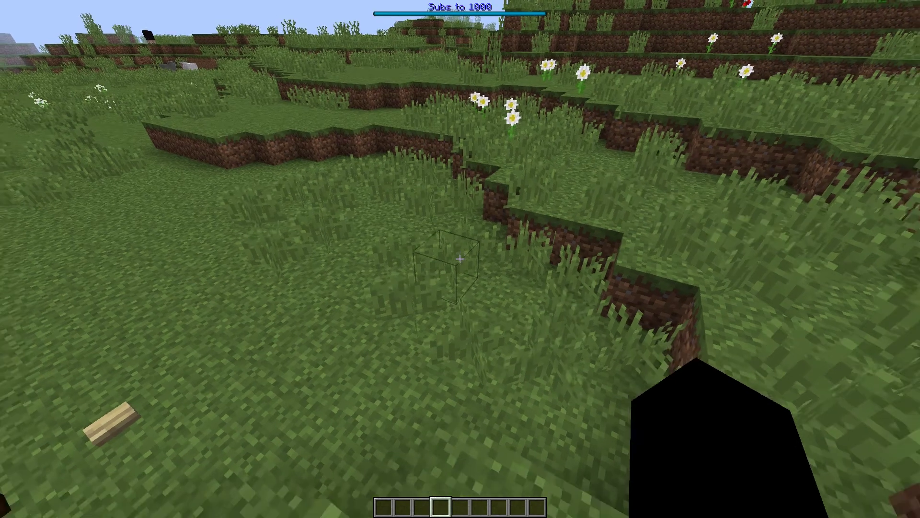
pyautogui.press('a')
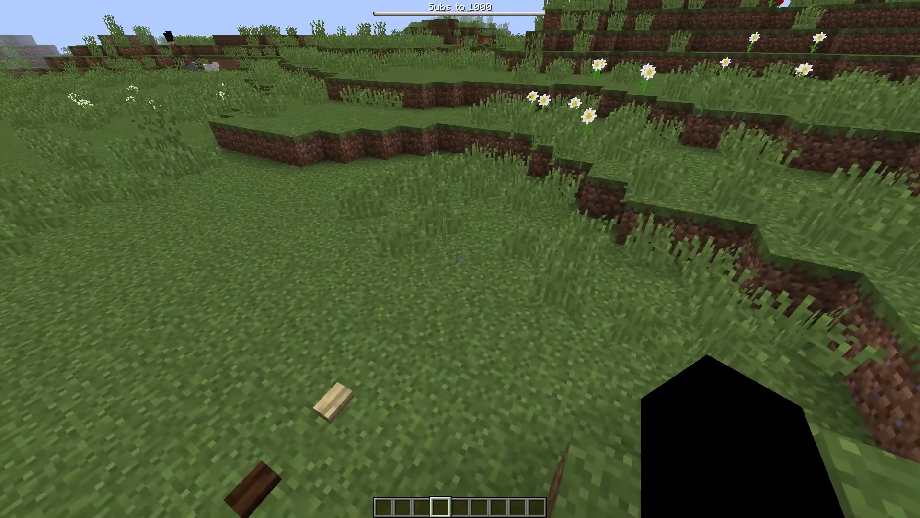
pyautogui.press('d')
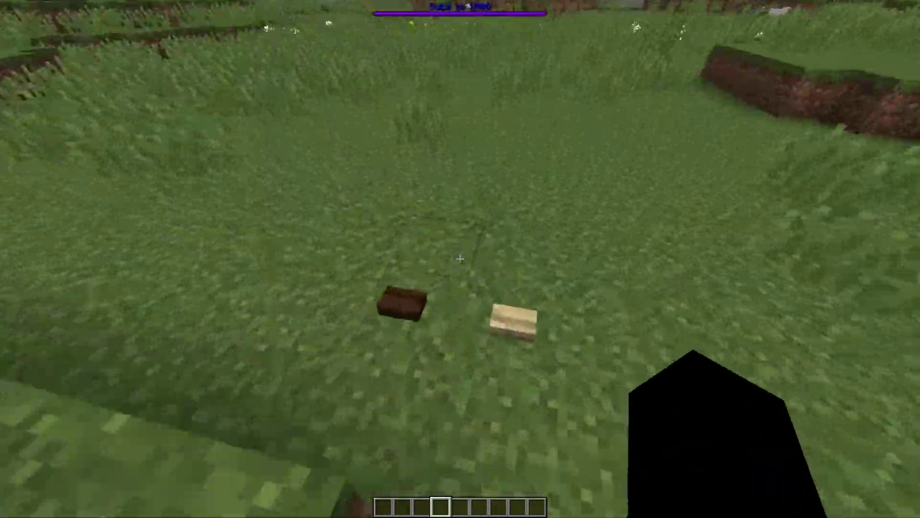
pyautogui.press('w')
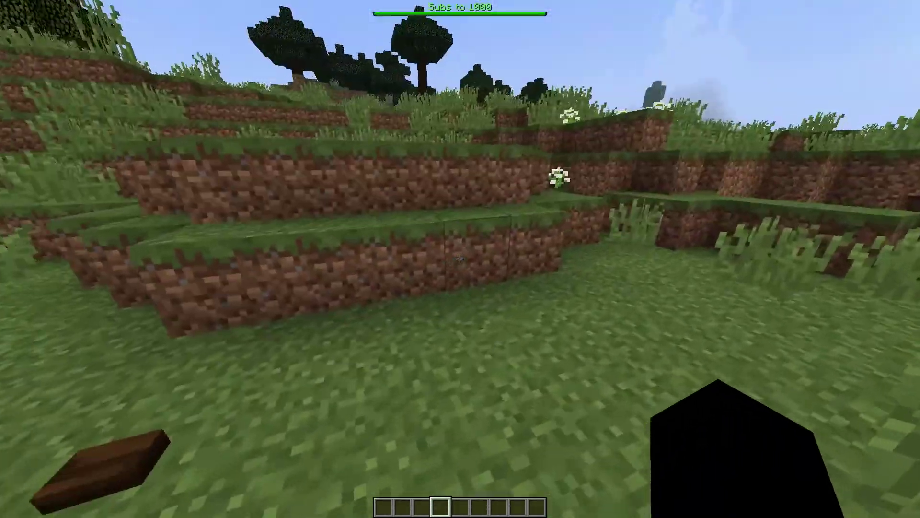
pyautogui.press('w')
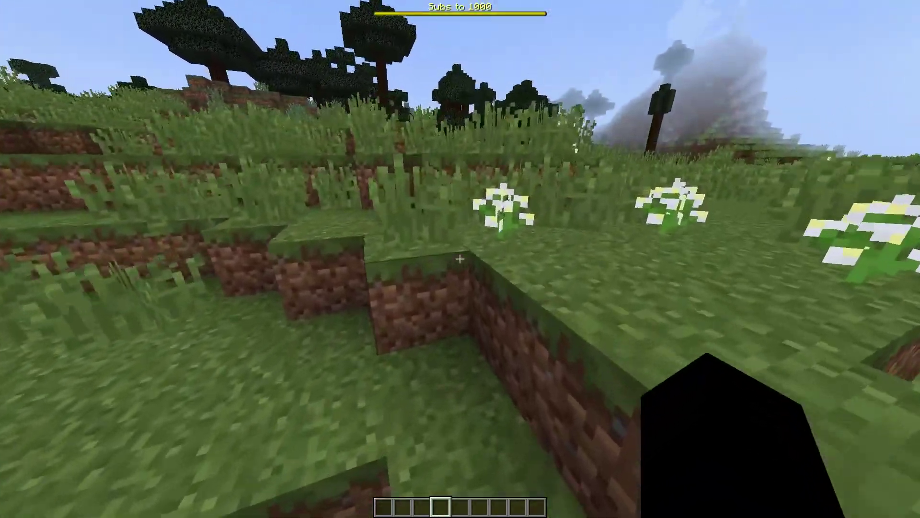
pyautogui.press('w')
# Hide the existing boss bar by rerunning the earlier command /bossbar set minecraft:test visible false
pyautogui.press('t')
pyautogui.press('Up')
pyautogui.press('Up')
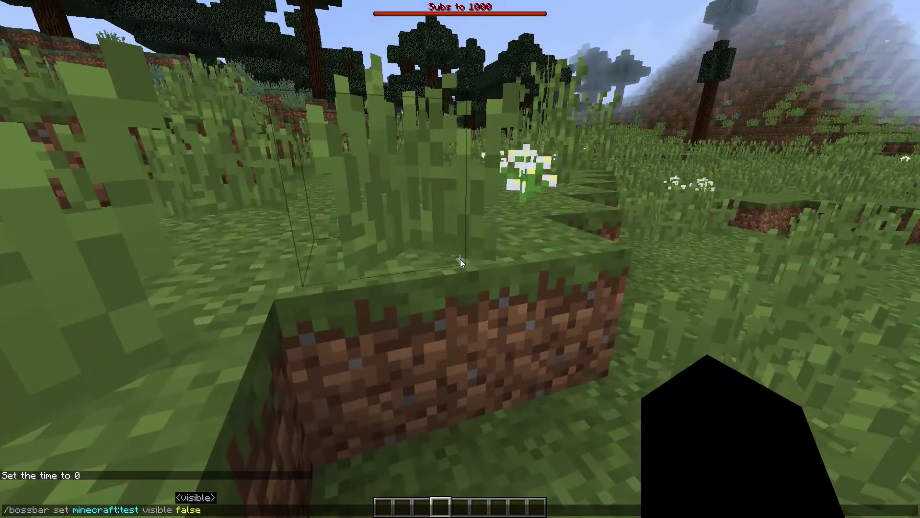
pyautogui.press('Up')
pyautogui.press('Return')
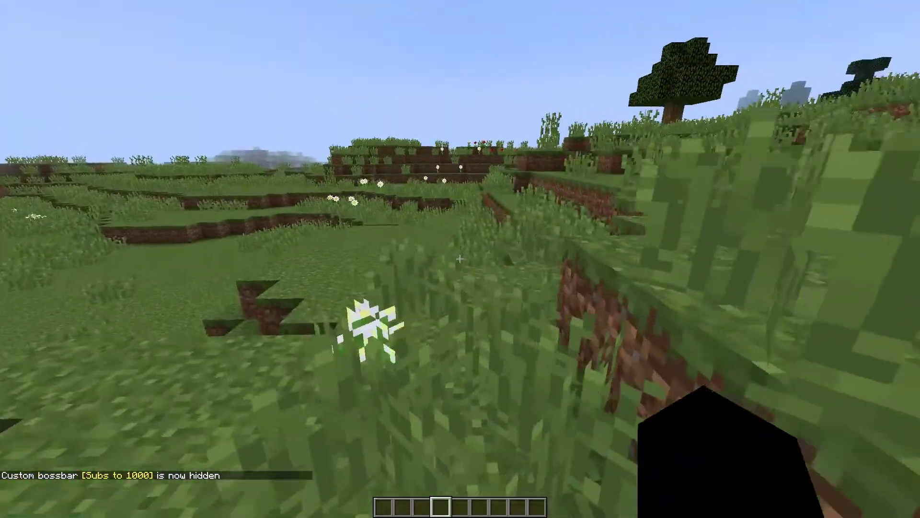
# Review the chat settings again, including Command Suggestions, and return to the game
pyautogui.press('Escape')
pyautogui.click(434, 215)
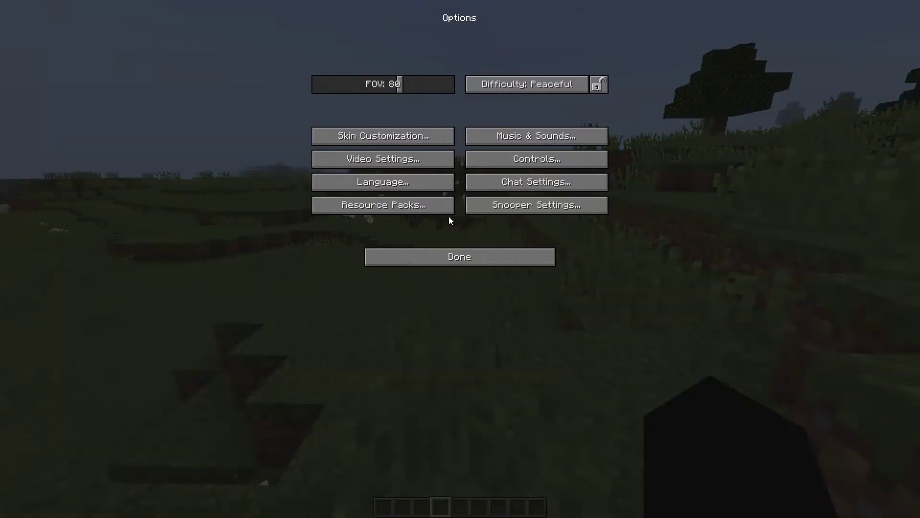
pyautogui.click(503, 179)
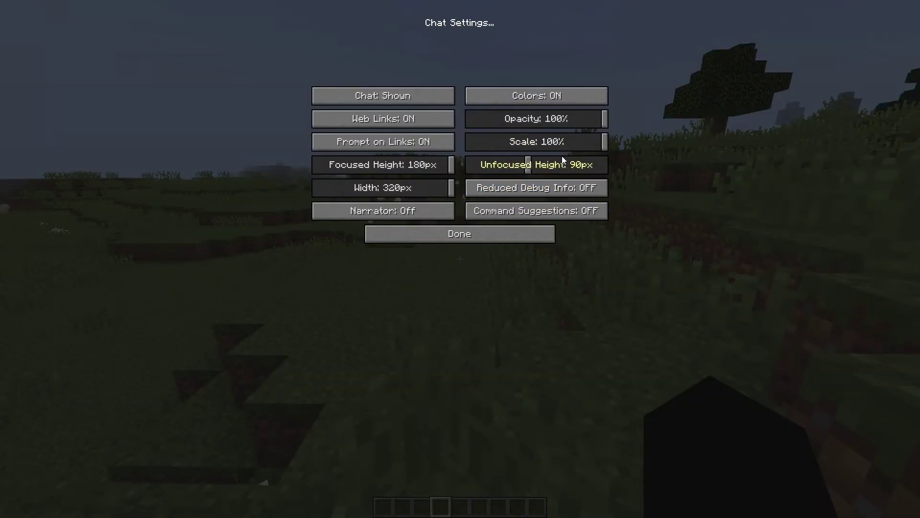
pyautogui.press('Escape')
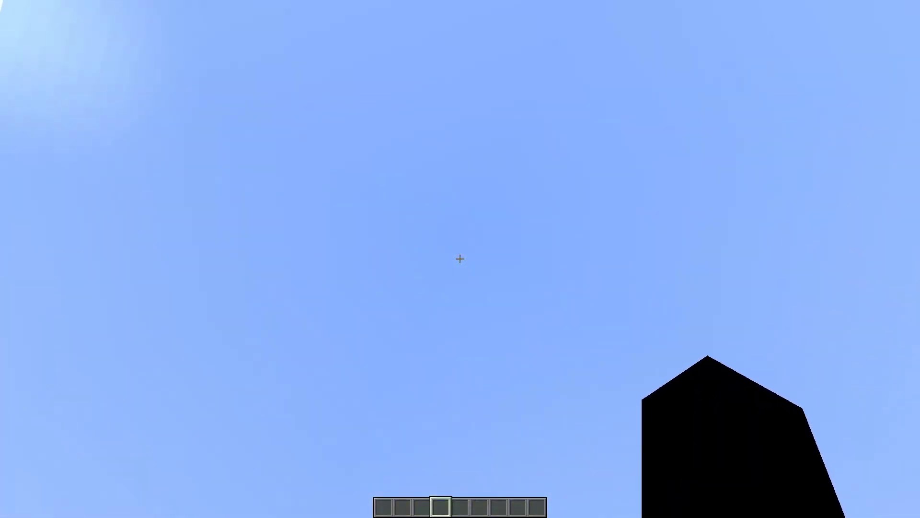
# Enter the /bossbar command and browse its suggested subcommands create, get, list, remove and set
pyautogui.press('/')
pyautogui.write('bossbar')
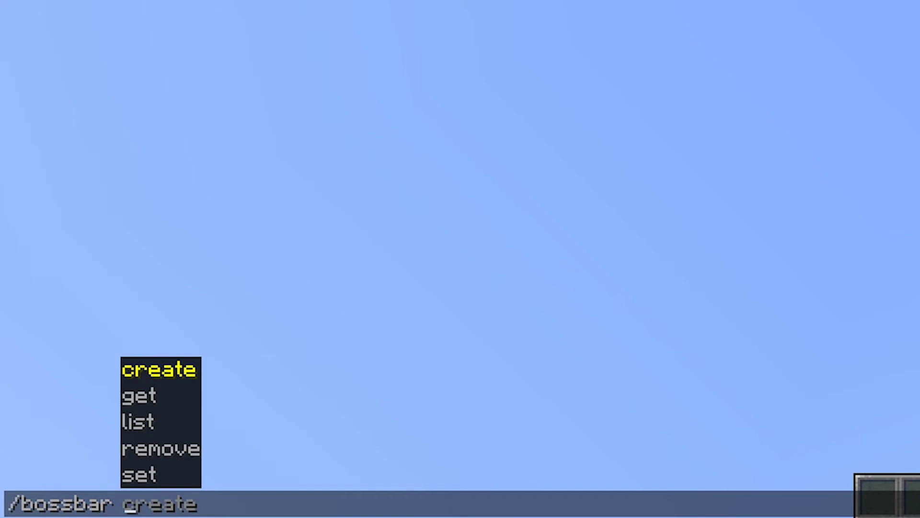
pyautogui.press('Down')
pyautogui.press('Down')
pyautogui.press('Down')
pyautogui.press('Down')
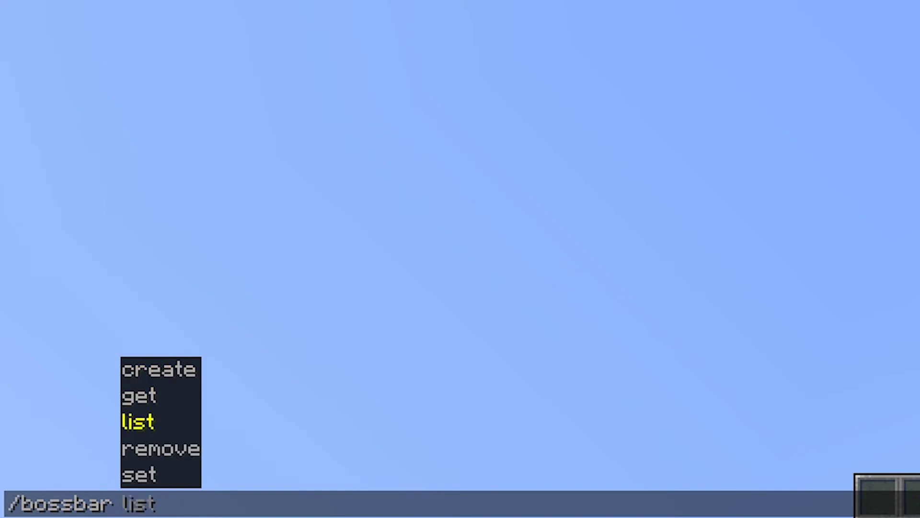
pyautogui.press('Down')
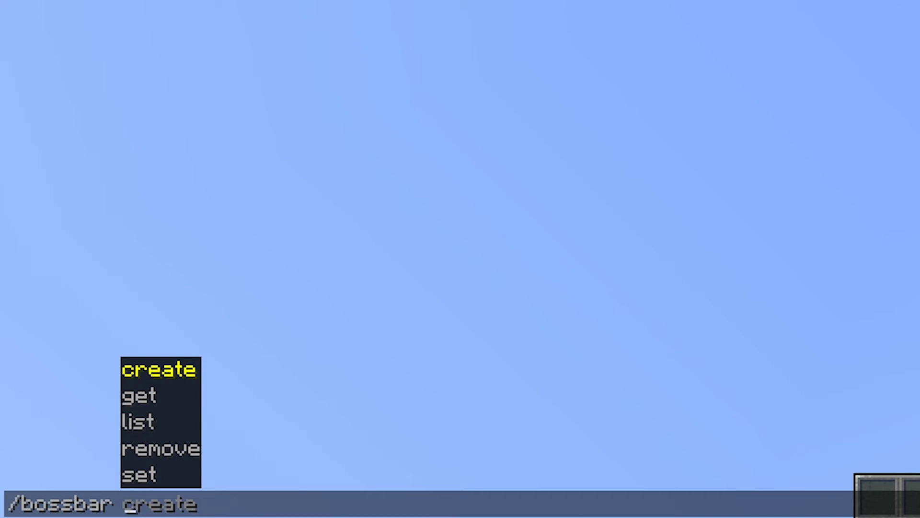
pyautogui.press('Return')
# Recall the /bossbar command and extend it with create, the lowercase id tutorial and an empty pair of quotation marks
pyautogui.press('t')
pyautogui.press('Up')
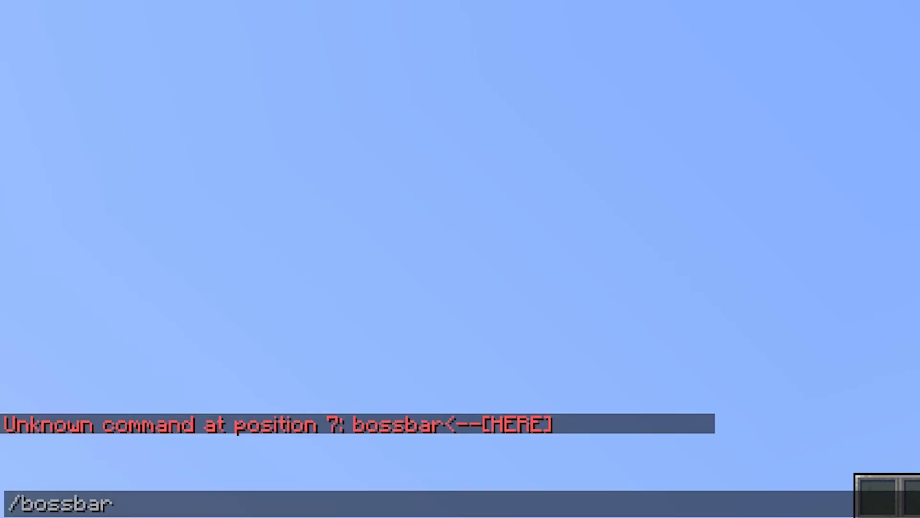
pyautogui.write('create')
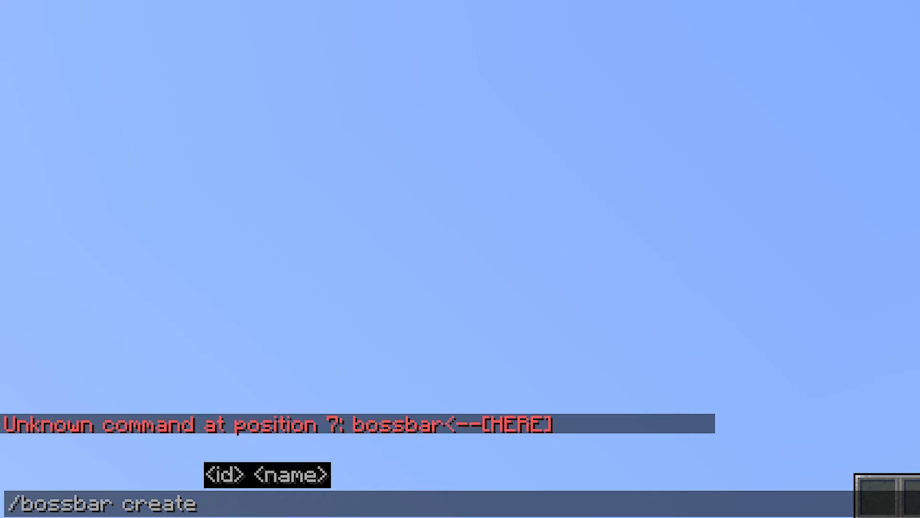
pyautogui.write('tutBar')
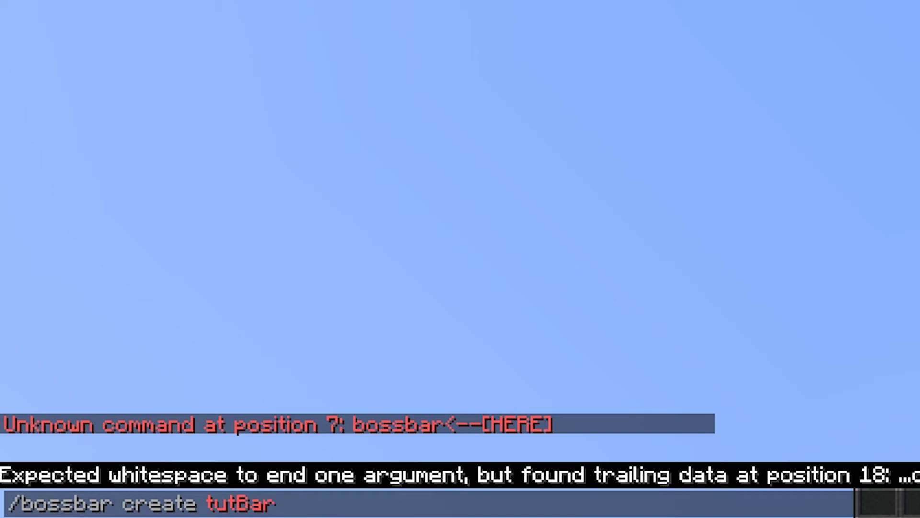
pyautogui.press('BackSpace')
pyautogui.press('BackSpace')
pyautogui.press('BackSpace')
pyautogui.press('BackSpace')
pyautogui.press('BackSpace')
pyautogui.write('tutBa')
pyautogui.press('BackSpace')
pyautogui.press('BackSpace')
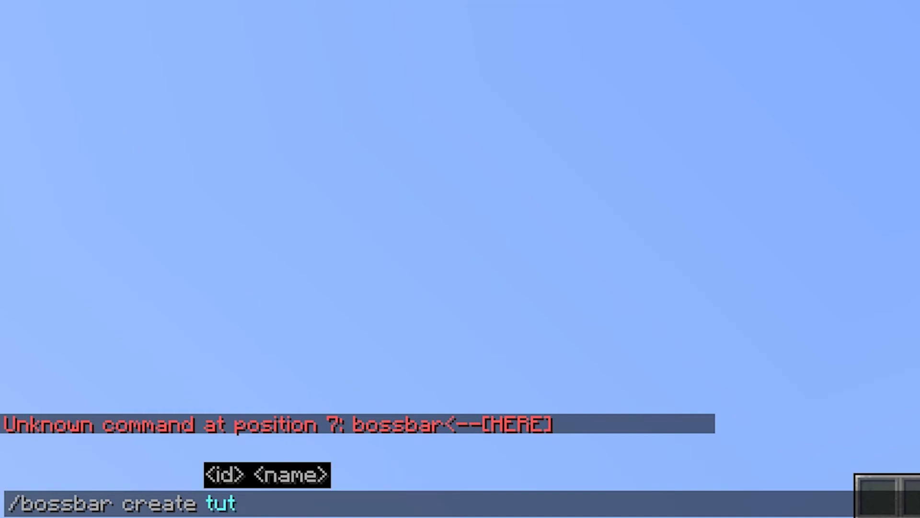
pyautogui.press('BackSpace')
pyautogui.write('"')
pyautogui.press('BackSpace')
pyautogui.write('-bar')
pyautogui.press('BackSpace')
pyautogui.press('BackSpace')
pyautogui.press('BackSpace')
pyautogui.write('orial ""')
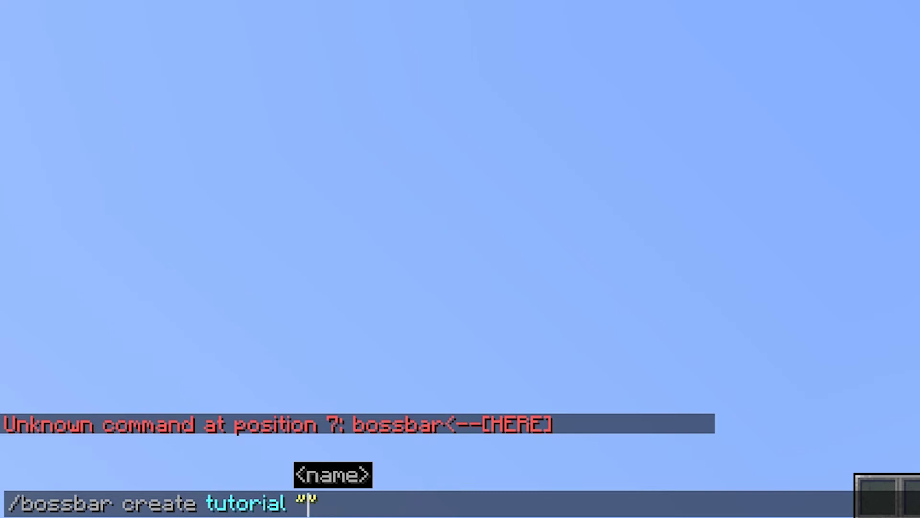
# Fill in Example Bar as the quoted boss bar name and run the create command
pyautogui.write('E a')
pyautogui.press('BackSpace')
pyautogui.press('BackSpace')
pyautogui.write('xak')
pyautogui.press('BackSpace')
pyautogui.write('mple')
pyautogui.press('BackSpace')
pyautogui.press('BackSpace')
pyautogui.write('le Bar')
pyautogui.press('Return')
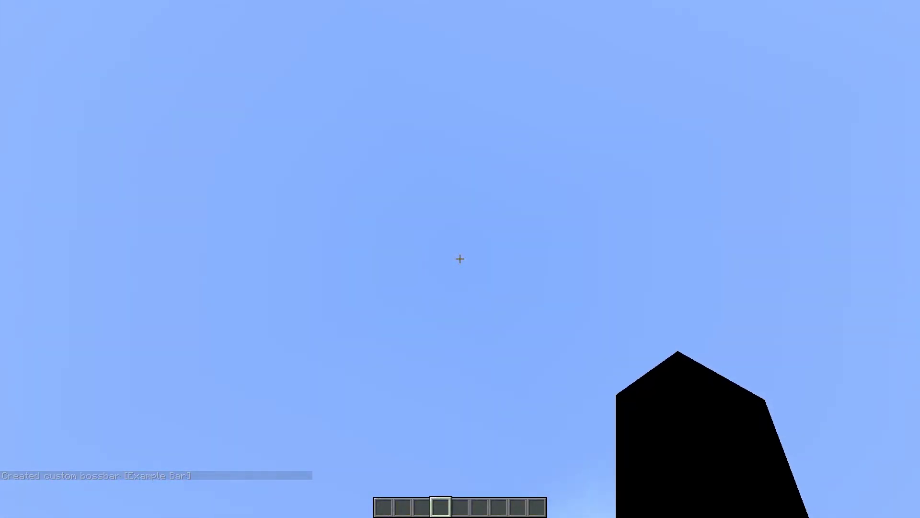
# Enter /bossbar set with minecraft:tutorial as the bar id and run it without a property
pyautogui.press('/')
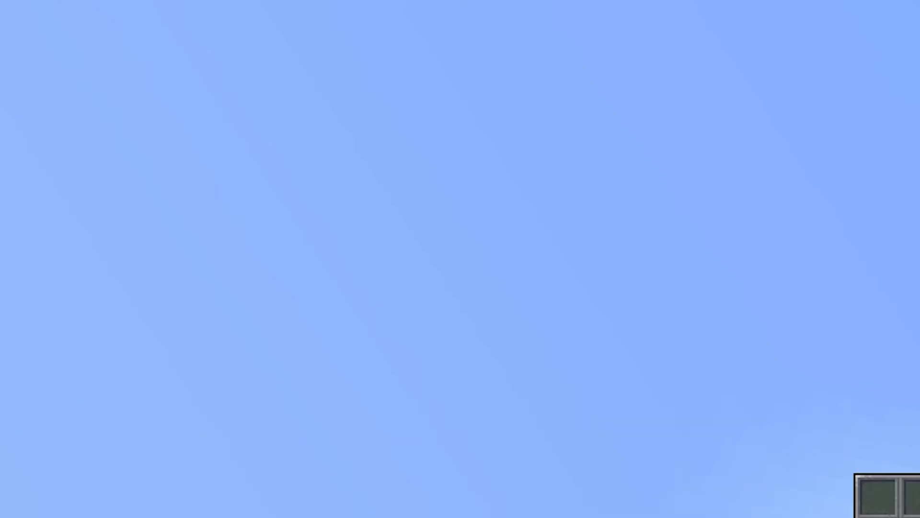
pyautogui.press('/')
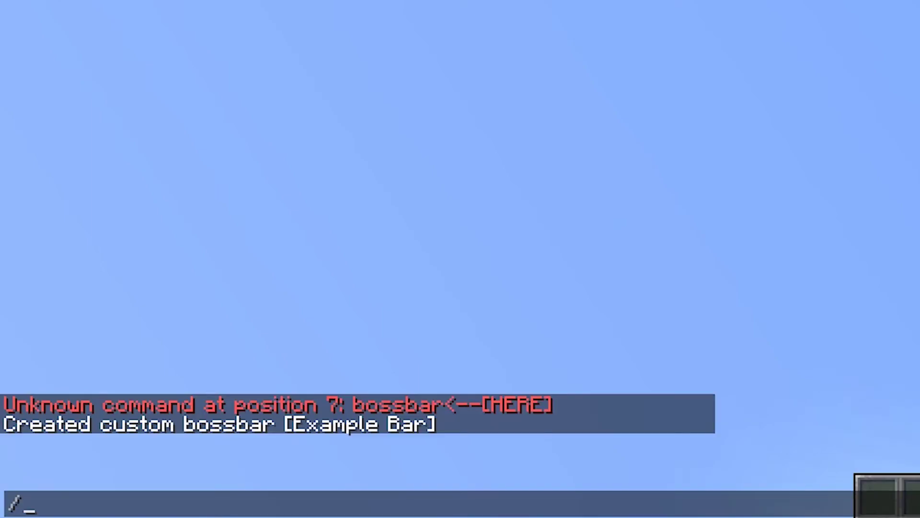
pyautogui.write('bossb')
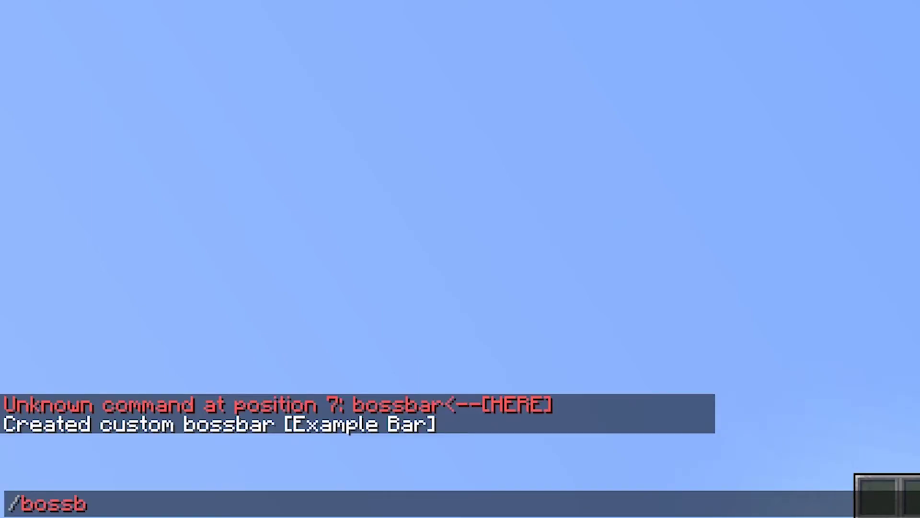
pyautogui.write('ar set')
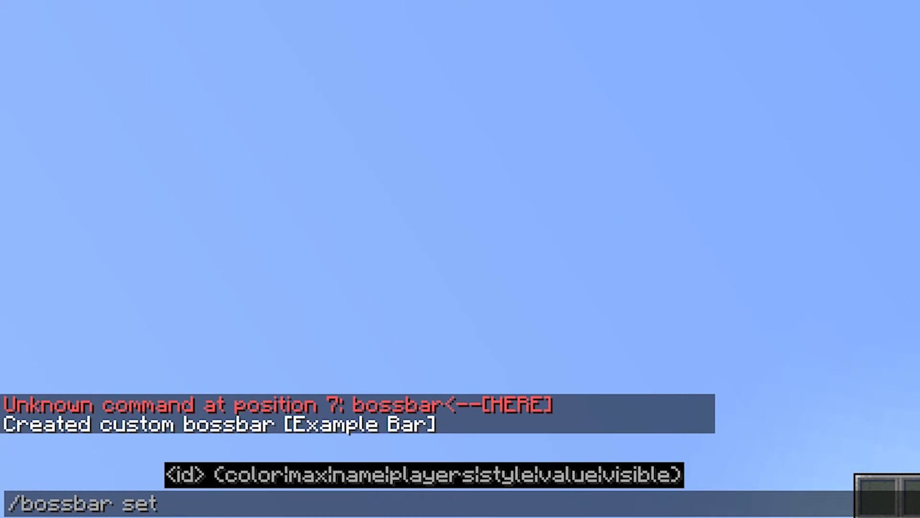
pyautogui.write('`')
pyautogui.press('BackSpace')
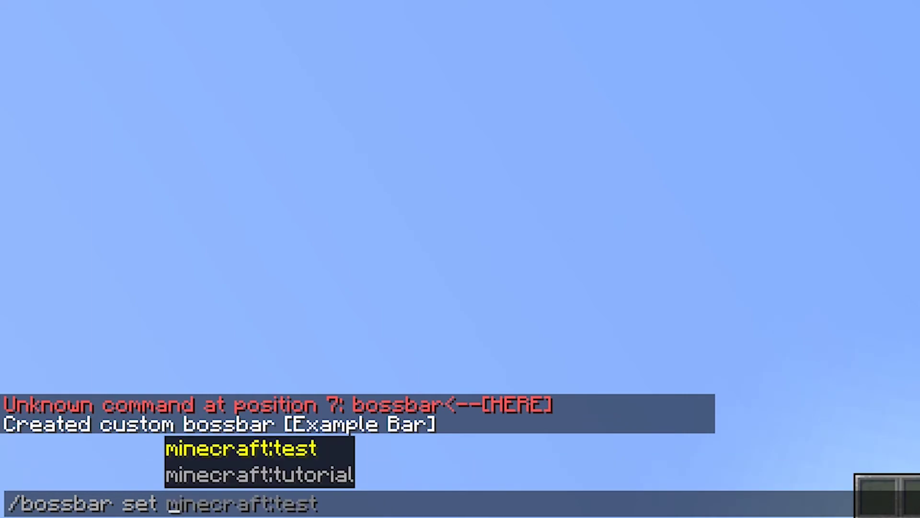
pyautogui.press('Tab')
pyautogui.press('Return')
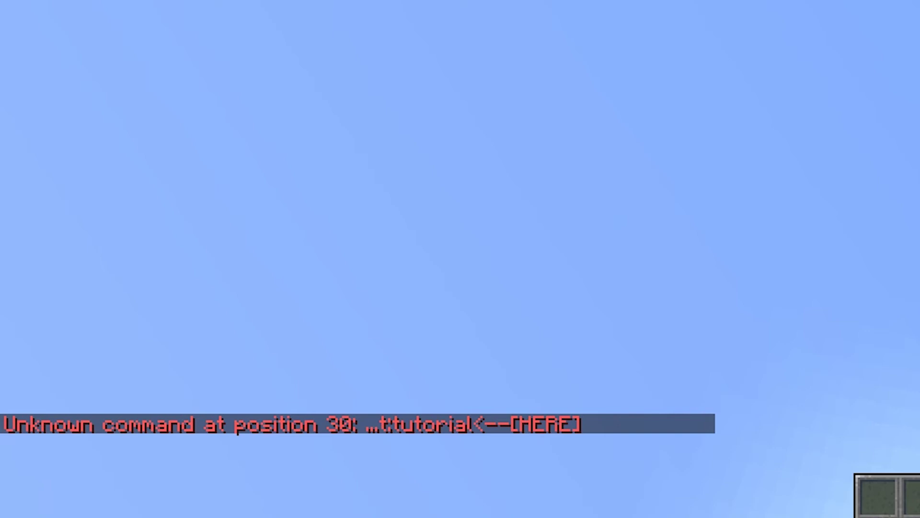
# Recall the /bossbar set minecraft:tutorial command and browse its suggested properties, from color and max to value and visible
pyautogui.press('t')
pyautogui.press('Up')
pyautogui.press('Down')
pyautogui.press('Down')
pyautogui.press('Down')
pyautogui.press('Down')
pyautogui.press('Down')
pyautogui.press('Down')
pyautogui.press('Up')
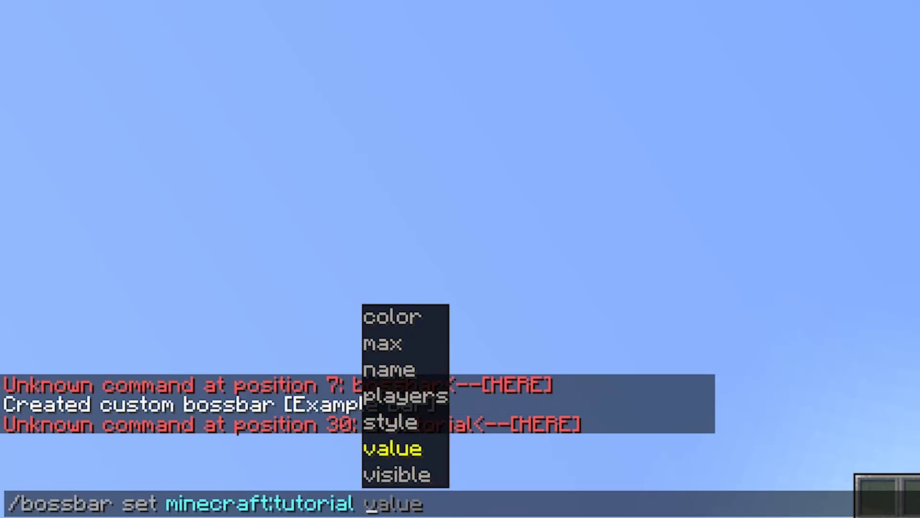
pyautogui.press('Down')
pyautogui.press('Down')
pyautogui.press('Down')
pyautogui.press('Up')
pyautogui.press('Down')
pyautogui.press('Down')
pyautogui.press('Down')
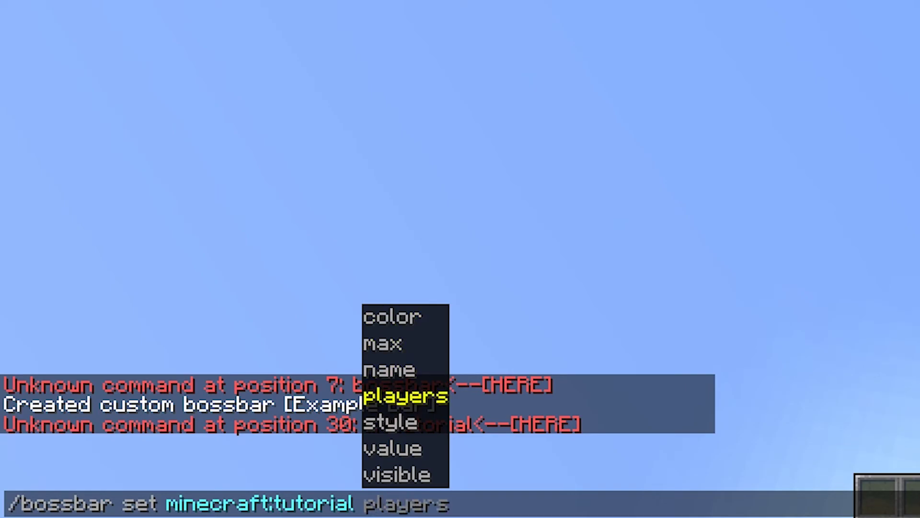
# Display the tutorial boss bar to all players by running /bossbar set minecraft:tutorial players @a
pyautogui.press('Return')
pyautogui.press('/')
pyautogui.press('Up')
pyautogui.write('p')
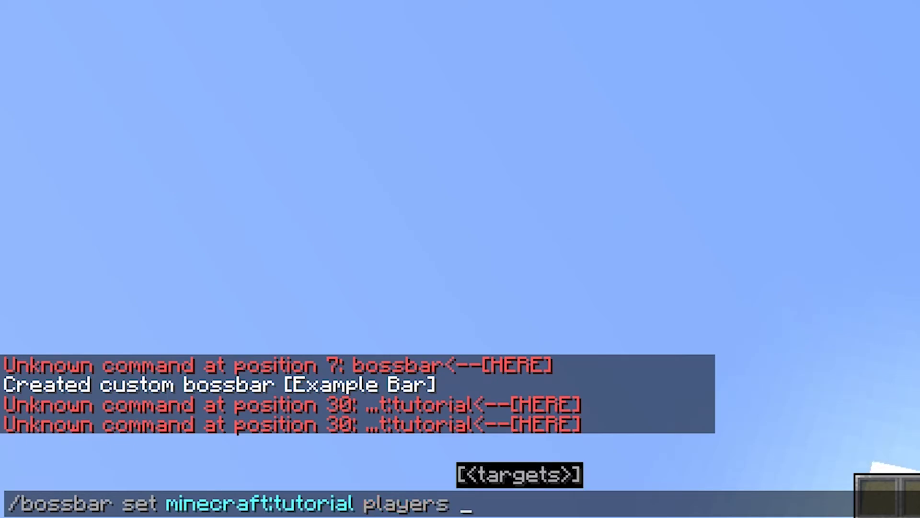
pyautogui.press('Tab')
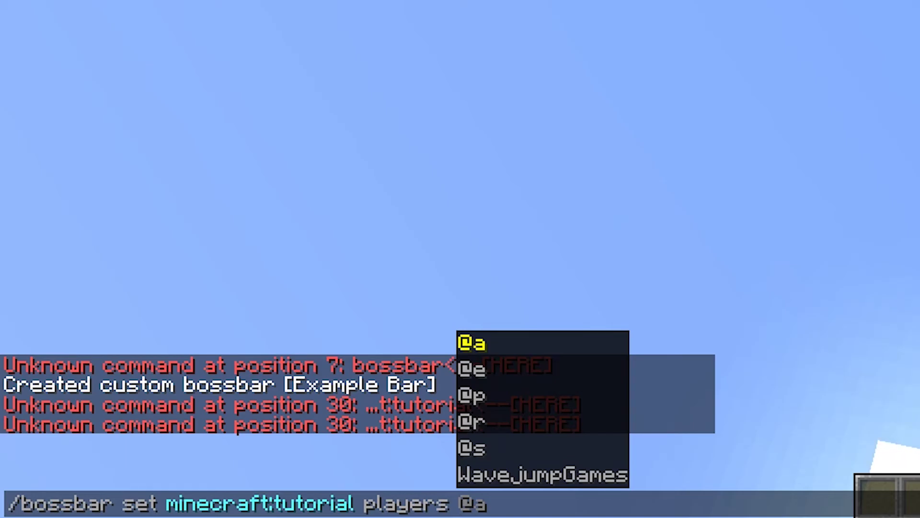
pyautogui.press('Return')
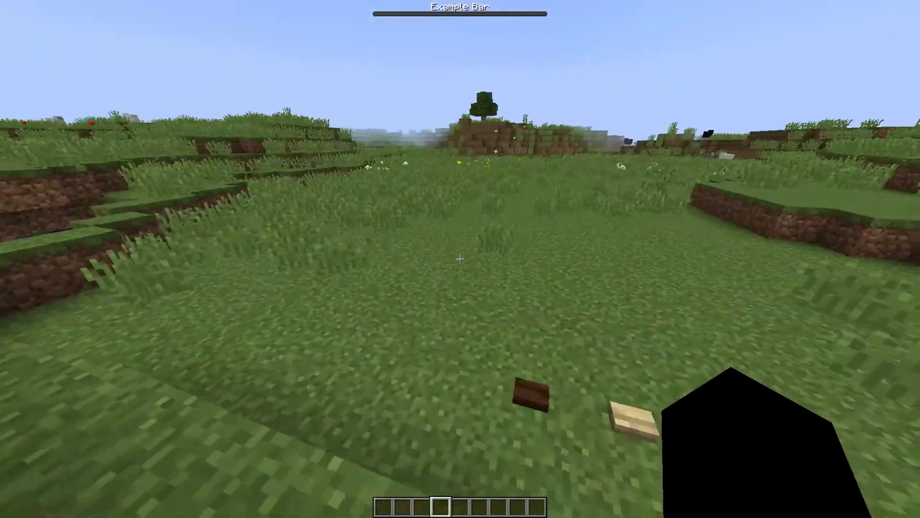
# Set the tutorial boss bar's value to 1 and raise it to 2 with the /bossbar set command
pyautogui.press('w')
pyautogui.press('w')
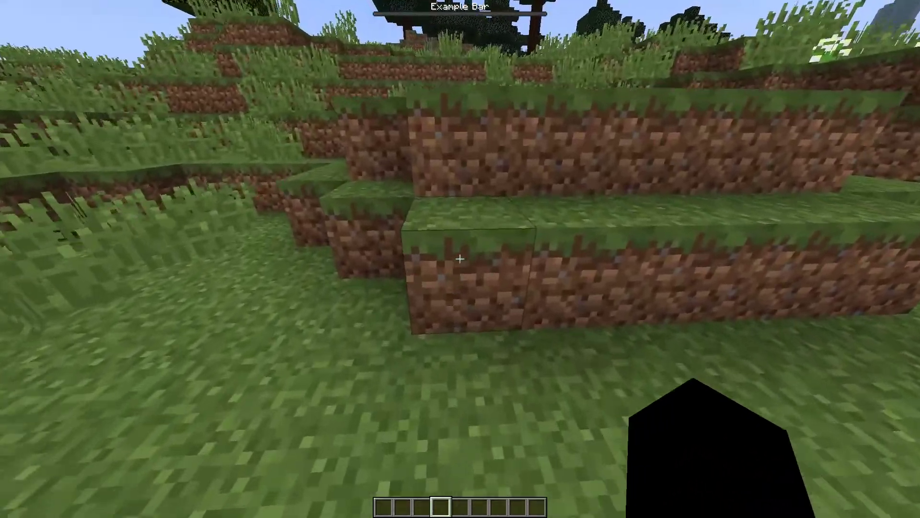
pyautogui.press('t')
pyautogui.press('Up')
pyautogui.hotkey('ctrl', 'BackSpace')
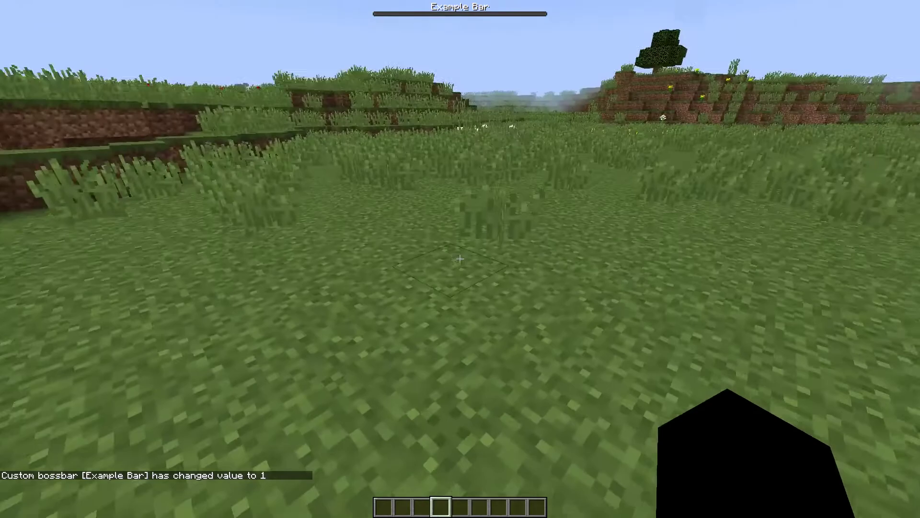
pyautogui.press('t')
pyautogui.press('Up')
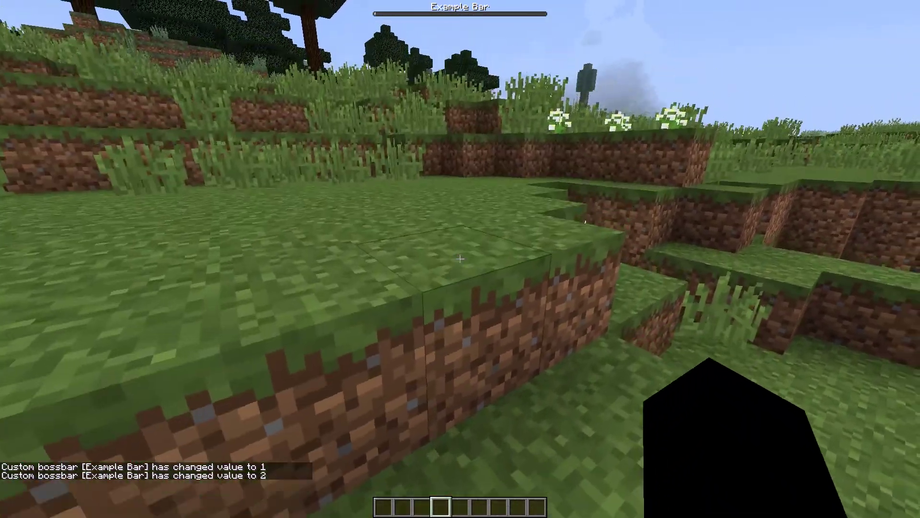
# Set the tutorial boss bar's value to 100 to fill the bar completely
pyautogui.press('t')
pyautogui.press('Up')
pyautogui.press('BackSpace')
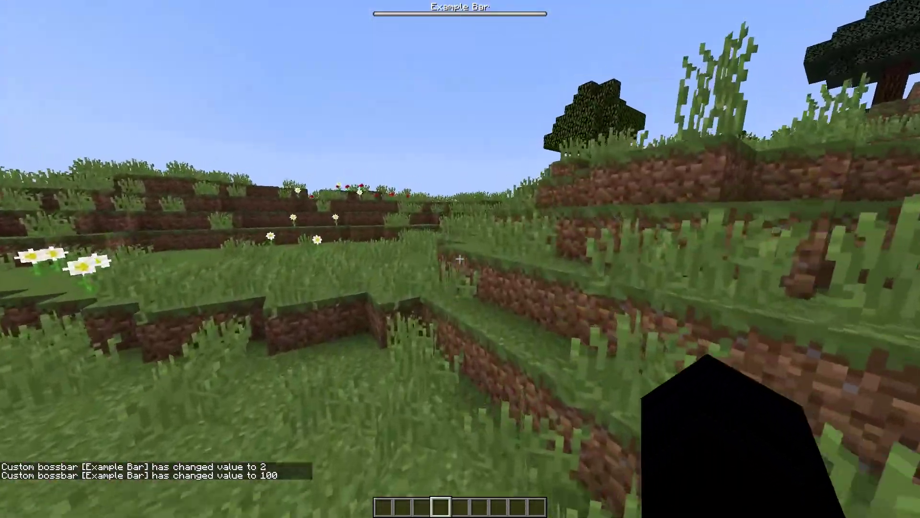
pyautogui.press('w')
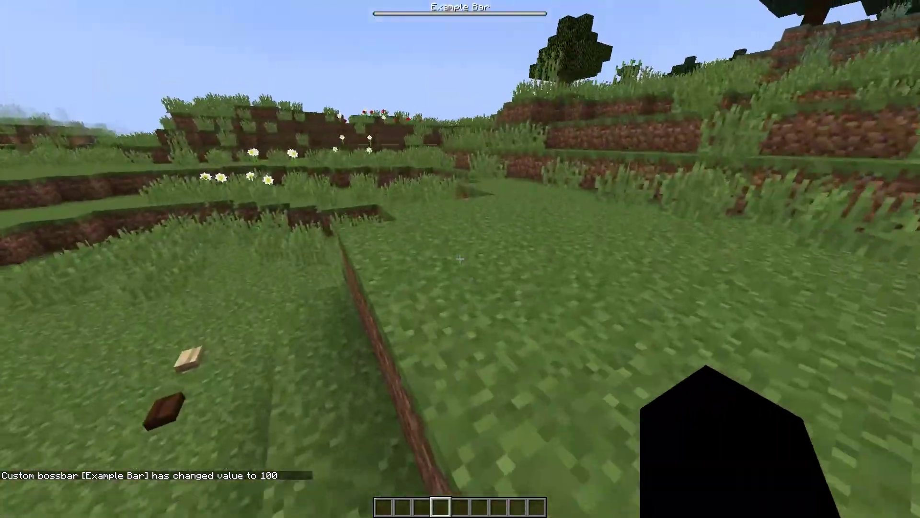
# Set the tutorial boss bar's value to 50 and try the decimal value 50.5
pyautogui.press('/')
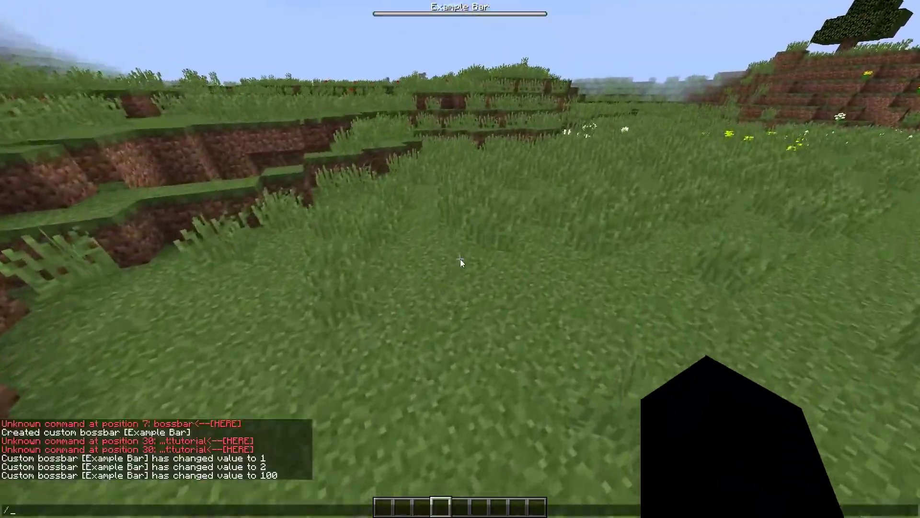
pyautogui.press('Up')
pyautogui.press('BackSpace')
pyautogui.press('BackSpace')
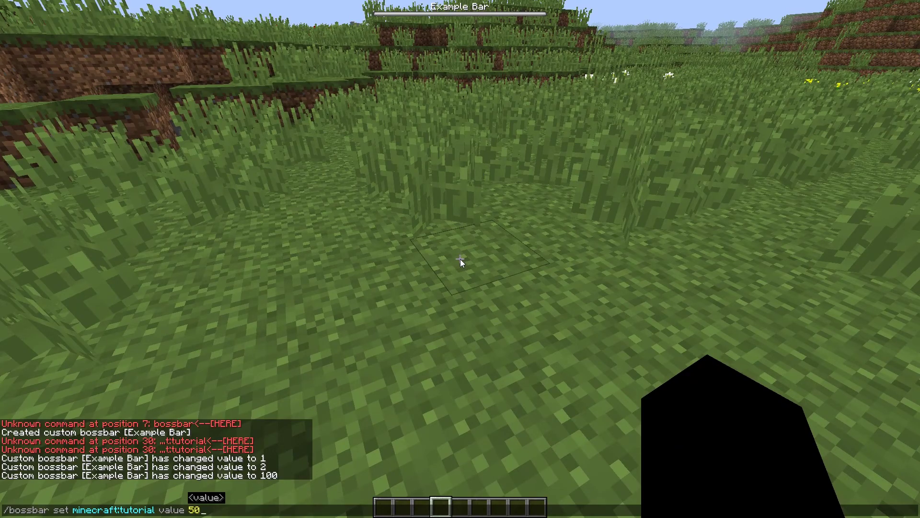
pyautogui.press('Return')
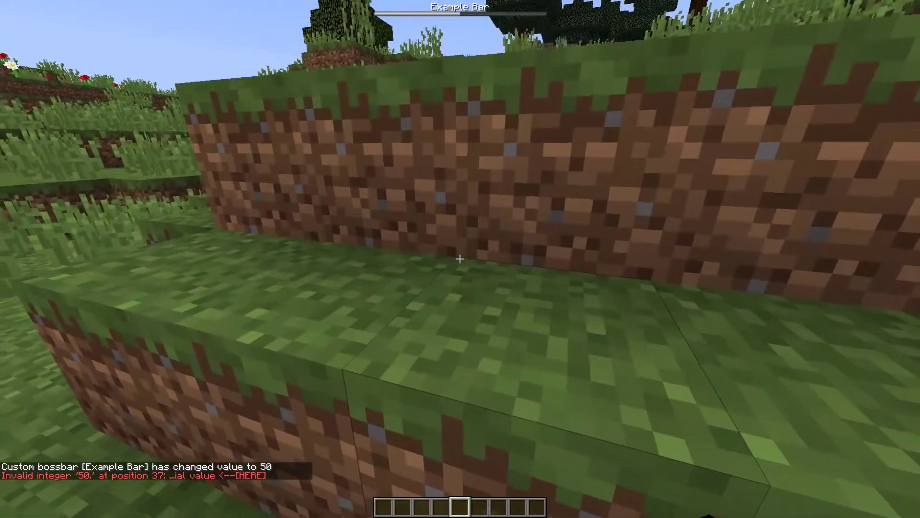
pyautogui.press('/')
pyautogui.press('Up')
# Set the tutorial boss bar's color to blue, change it to green, and return to the game
pyautogui.press('/')
pyautogui.press('Up')
pyautogui.press('Up')
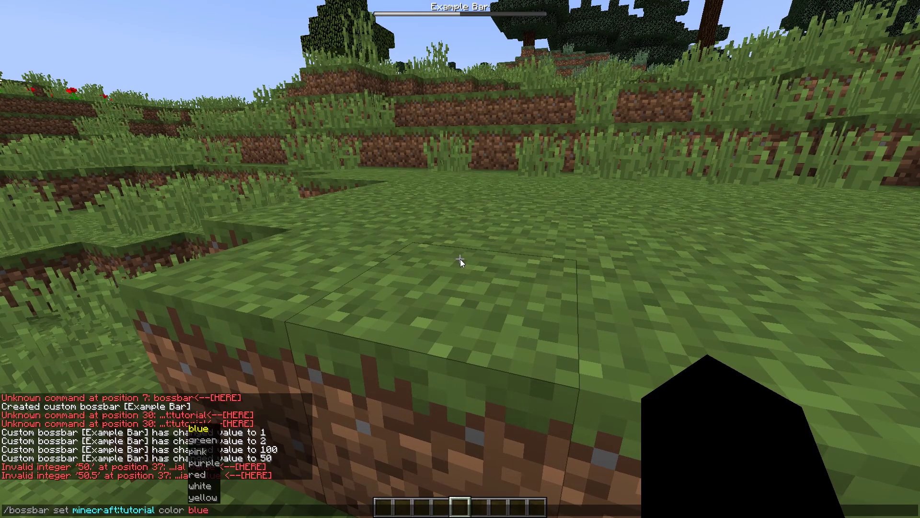
pyautogui.press('Return')
pyautogui.press('BackSpace')
pyautogui.press('BackSpace')
pyautogui.press('BackSpace')
pyautogui.press('BackSpace')
pyautogui.write('g')
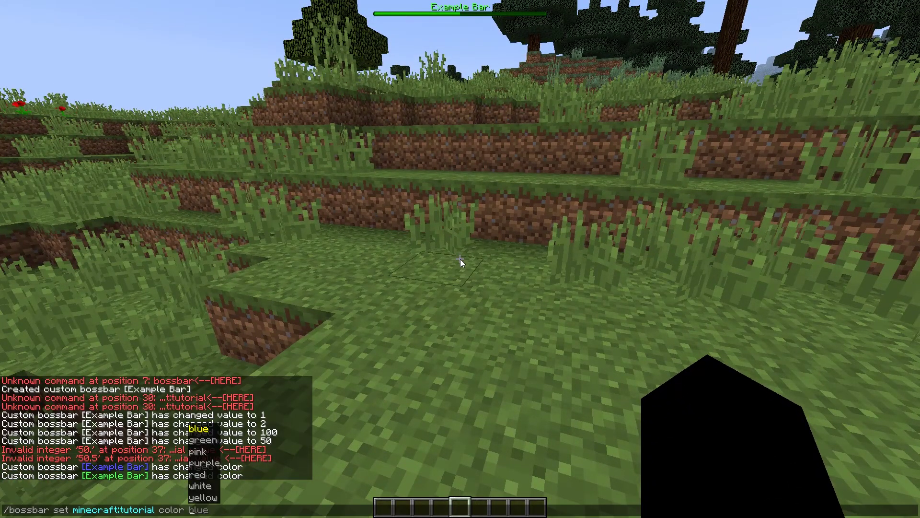
pyautogui.press('Escape')
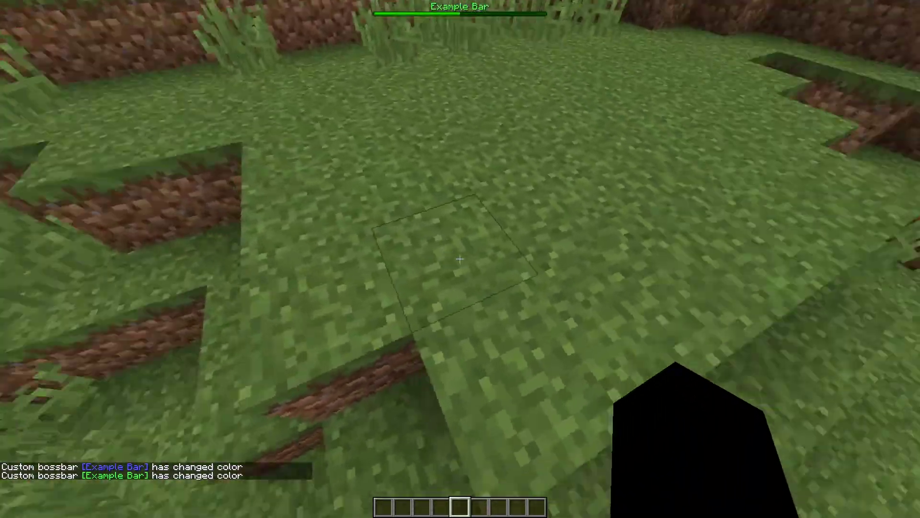
# Dig away the grass blocks over the buried command blocks and redstone repeaters
pyautogui.click(460, 259)
pyautogui.click(460, 259)
pyautogui.click(460, 259)
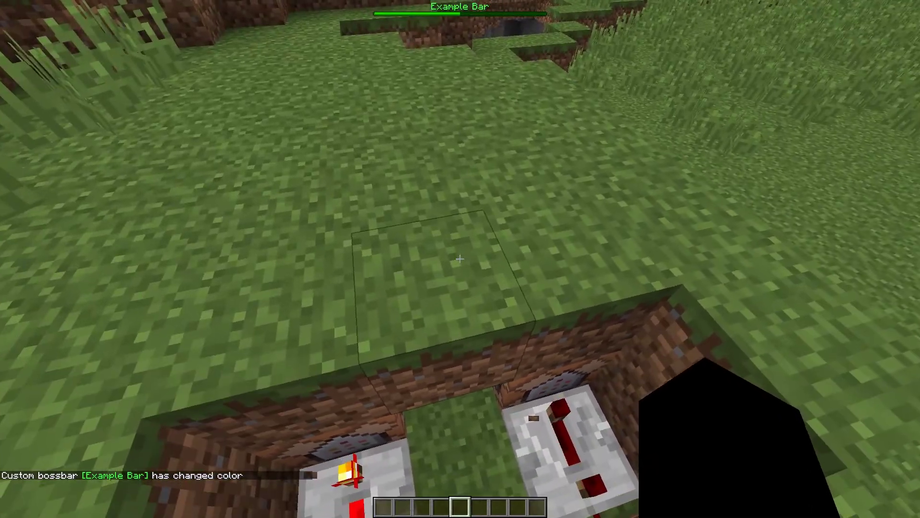
pyautogui.click(460, 259)
pyautogui.press('w')
pyautogui.click(460, 259)
pyautogui.click(460, 259)
pyautogui.click(461, 259)
pyautogui.click(460, 259)
# Enter the dug-out trench and clear more dirt above the command blocks along its sides
pyautogui.press('space')
pyautogui.press('space')
pyautogui.press('w')
pyautogui.press('shift')
pyautogui.click(460, 259)
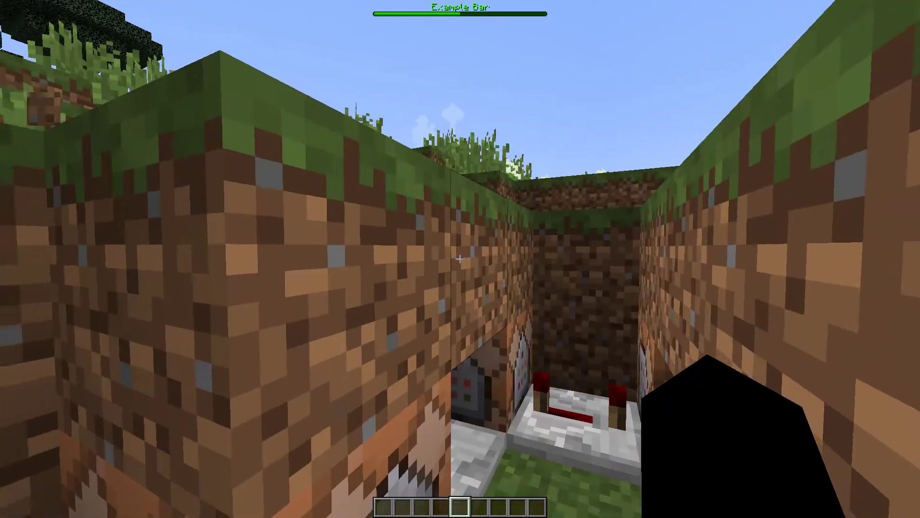
pyautogui.click(460, 259)
pyautogui.click(460, 259)
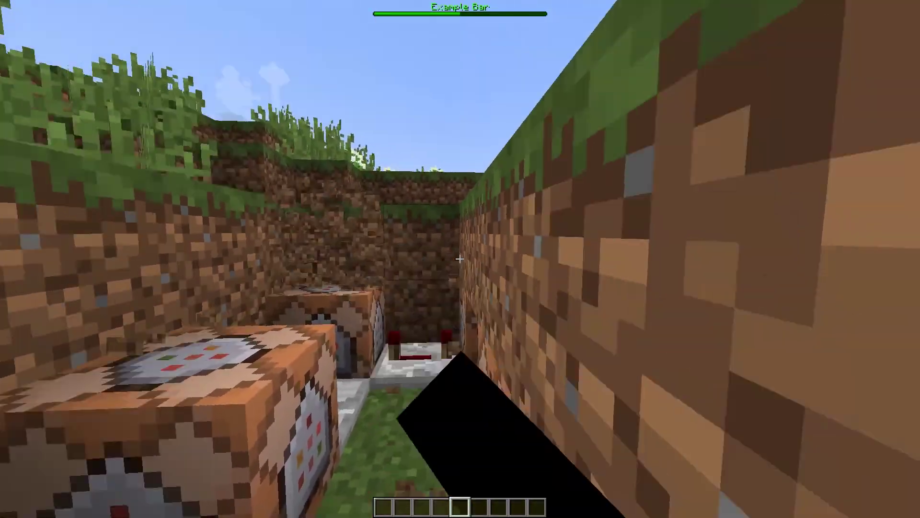
pyautogui.click(459, 259)
pyautogui.click(460, 259)
pyautogui.press('w')
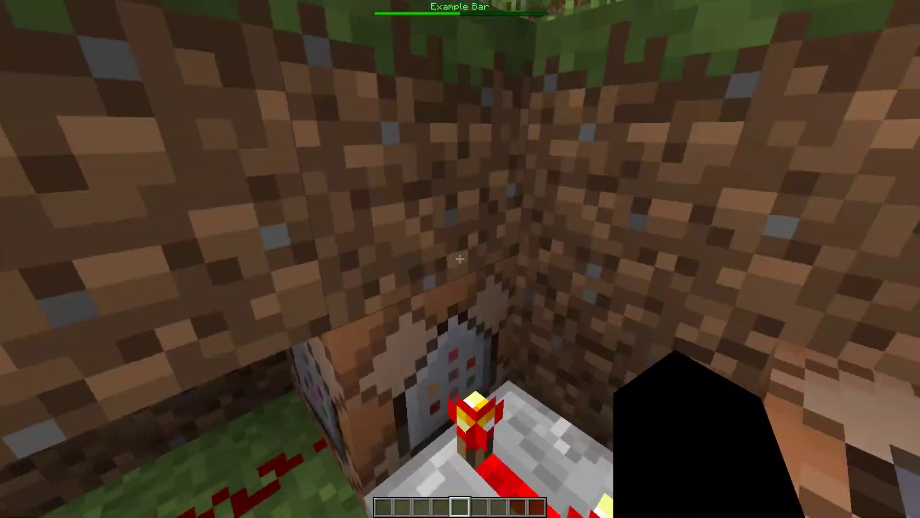
# Inspect the uncovered command blocks and replace the last four characters of one block's command with purple
pyautogui.rightClick(460, 258)
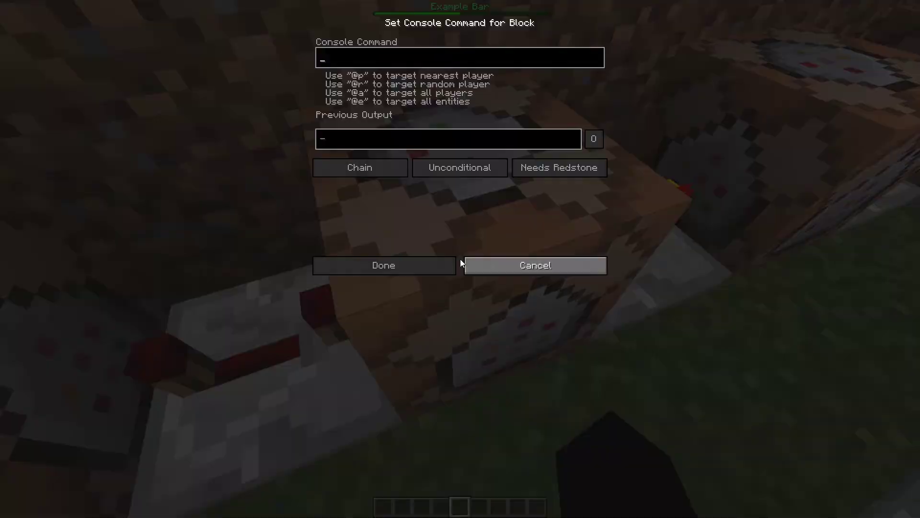
pyautogui.click(527, 265)
pyautogui.rightClick(460, 259)
pyautogui.press('BackSpace')
pyautogui.press('BackSpace')
pyautogui.press('BackSpace')
pyautogui.press('BackSpace')
pyautogui.write('purple')
pyautogui.click(448, 265)
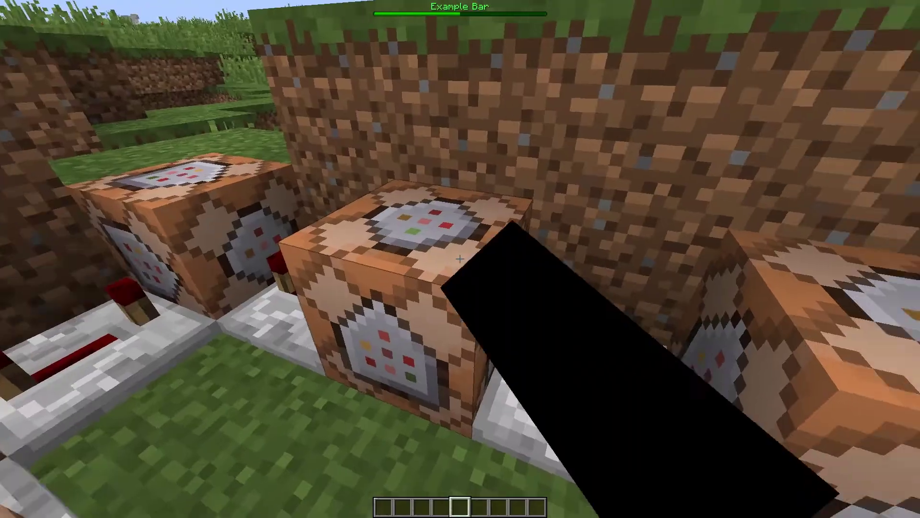
pyautogui.rightClick(460, 259)
pyautogui.click(532, 265)
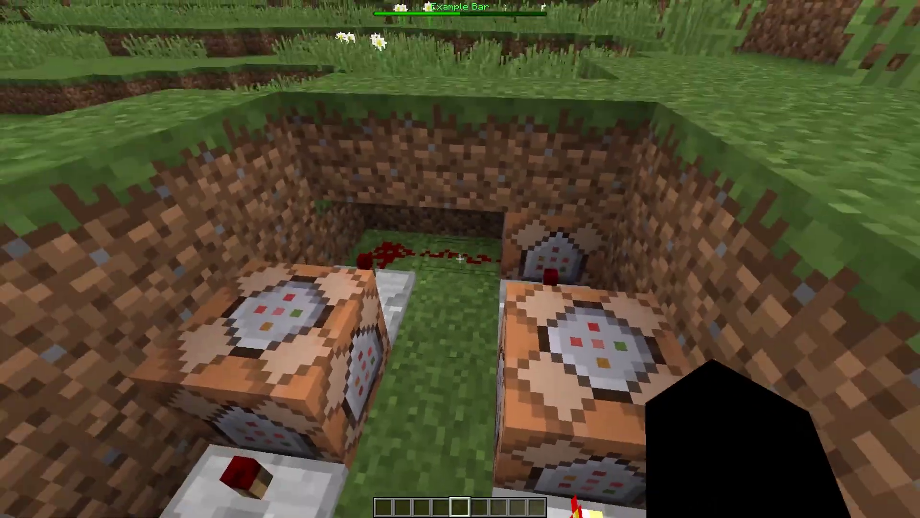
# Pick up a grass block from the terrain and start filling the trench from its far end
pyautogui.press('space')
pyautogui.press('shift')
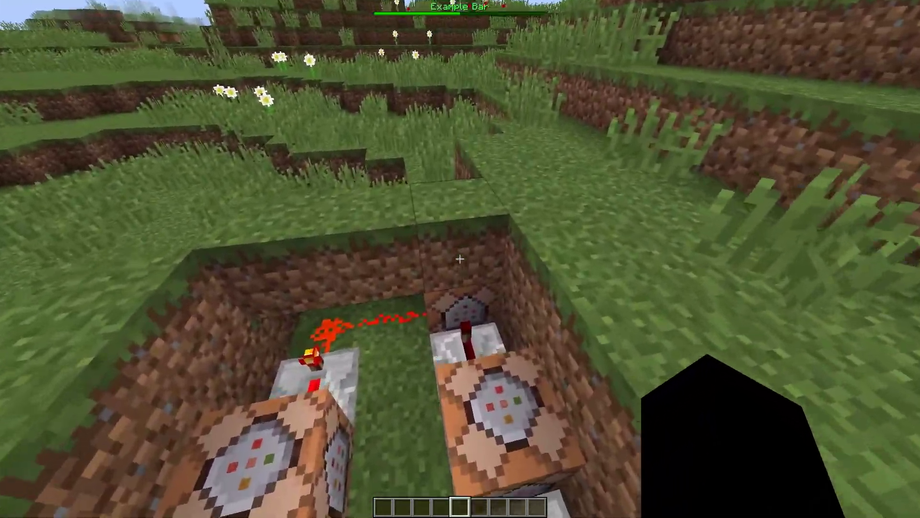
pyautogui.press('w')
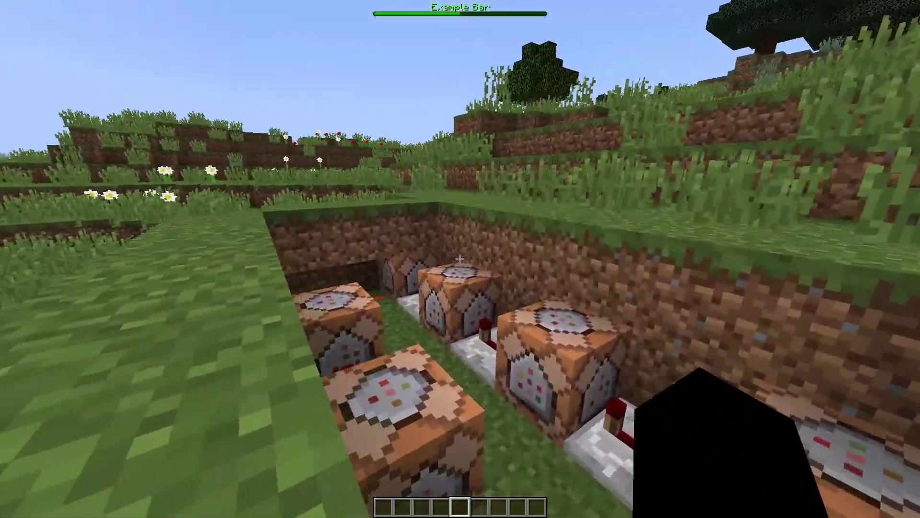
pyautogui.press('w')
pyautogui.middleClick(459, 259)
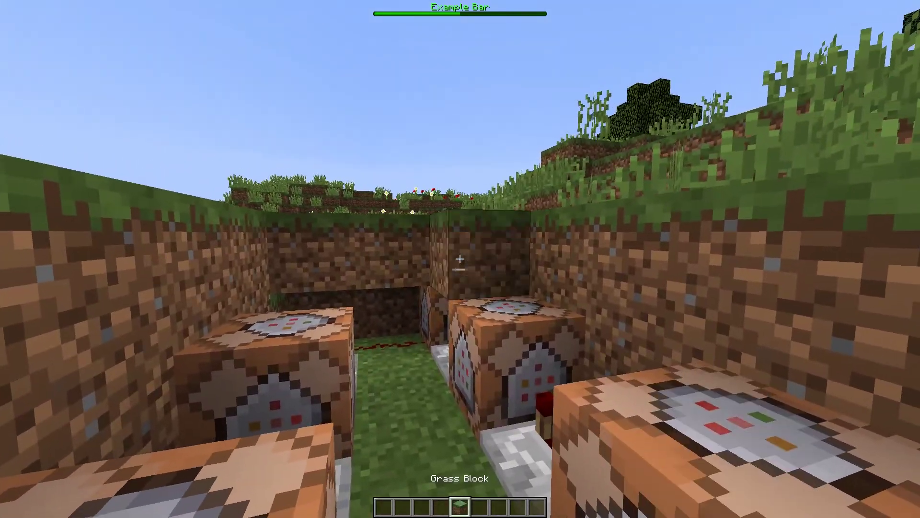
pyautogui.press('s')
pyautogui.rightClick(460, 259)
pyautogui.rightClick(459, 259)
pyautogui.rightClick(460, 259)
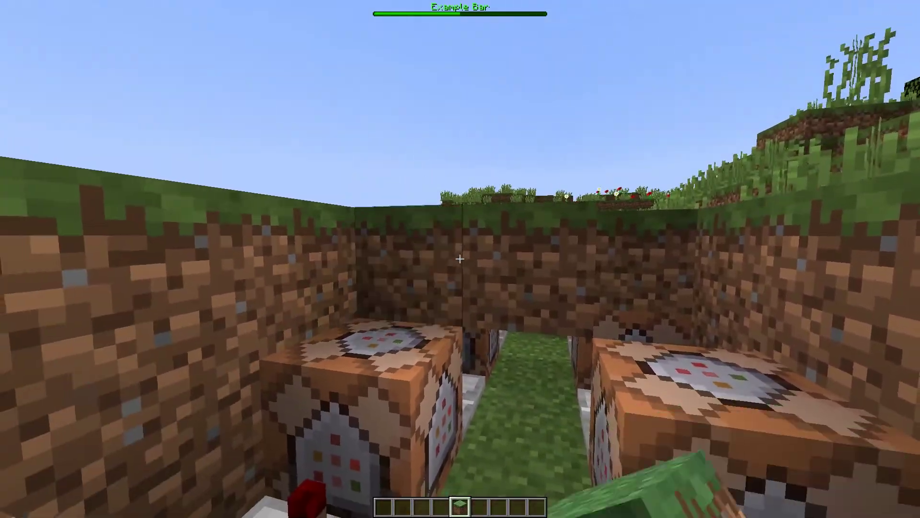
# Cover the remaining command blocks with grass blocks until the trench is level with the ground
pyautogui.rightClick(460, 259)
pyautogui.rightClick(460, 259)
pyautogui.rightClick(460, 259)
pyautogui.rightClick(460, 259)
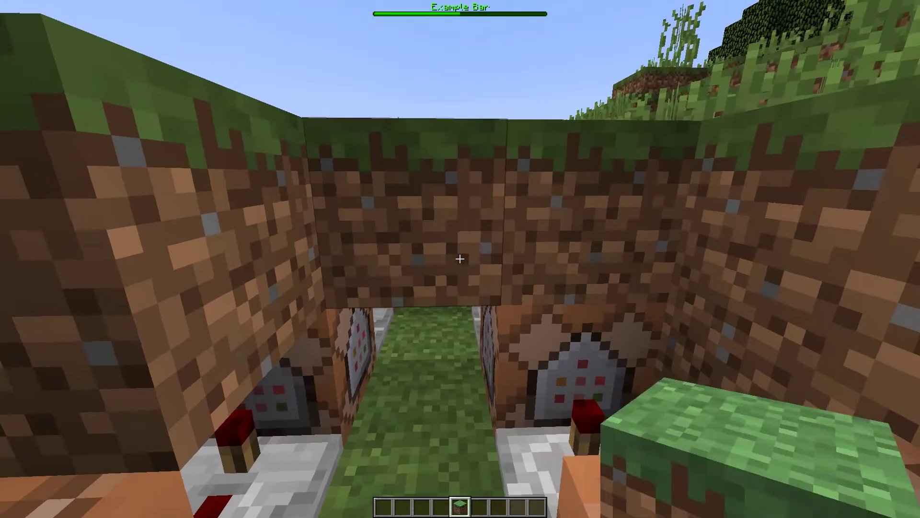
pyautogui.press('space')
pyautogui.rightClick(460, 259)
pyautogui.press('s')
pyautogui.rightClick(460, 259)
pyautogui.rightClick(460, 258)
pyautogui.rightClick(460, 259)
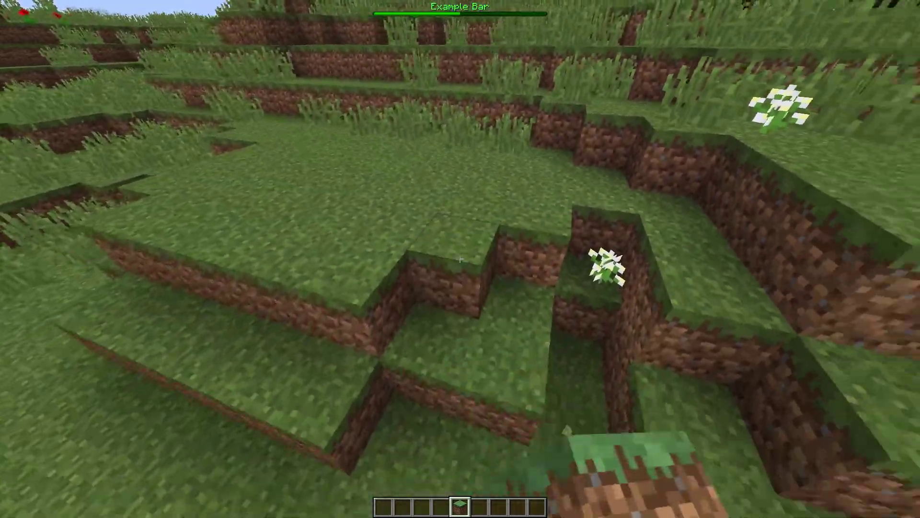
# Walk across the refilled ground and inspect the surrounding terrain and its remaining holes
pyautogui.press('w')
pyautogui.press('space')
pyautogui.scroll(-2, 460, 259)
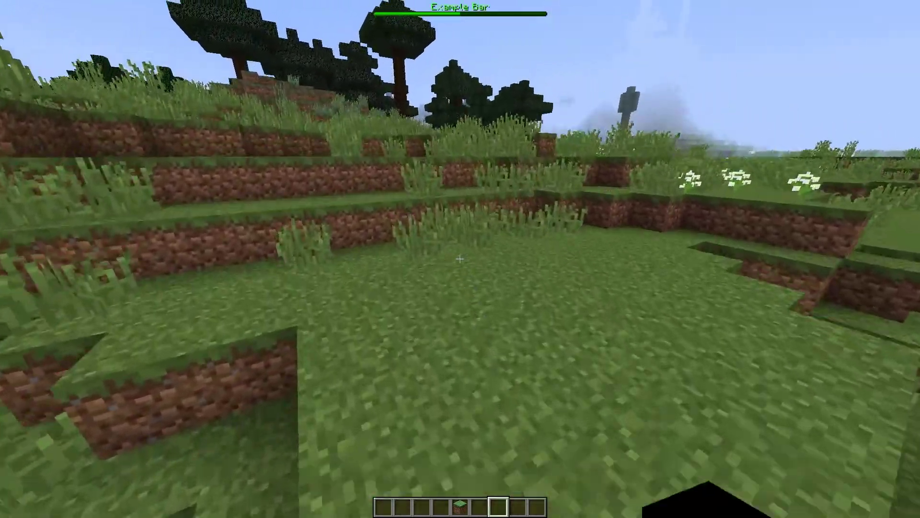
pyautogui.press('w')
pyautogui.press('space')
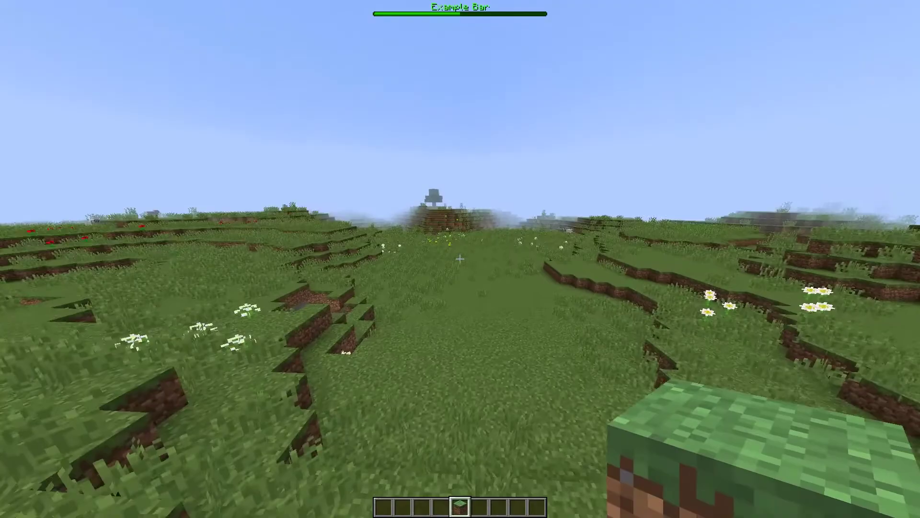
pyautogui.press('w')
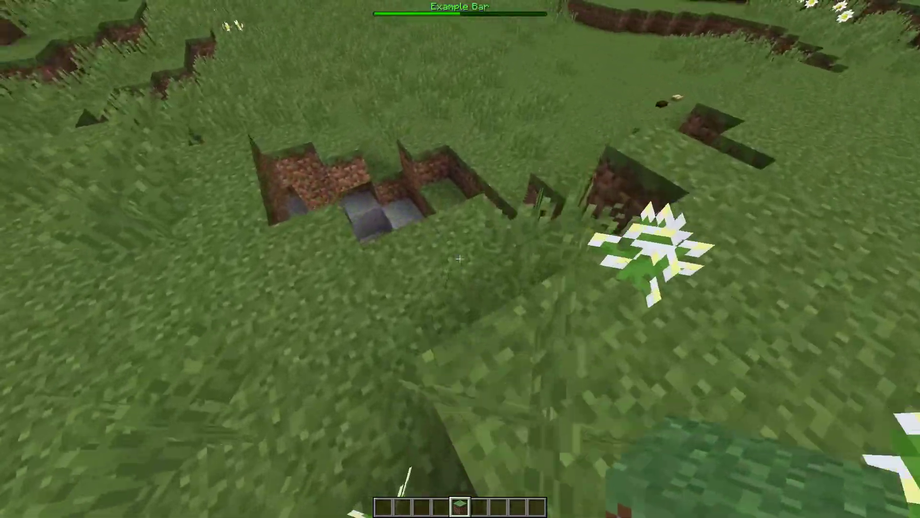
pyautogui.press('w')
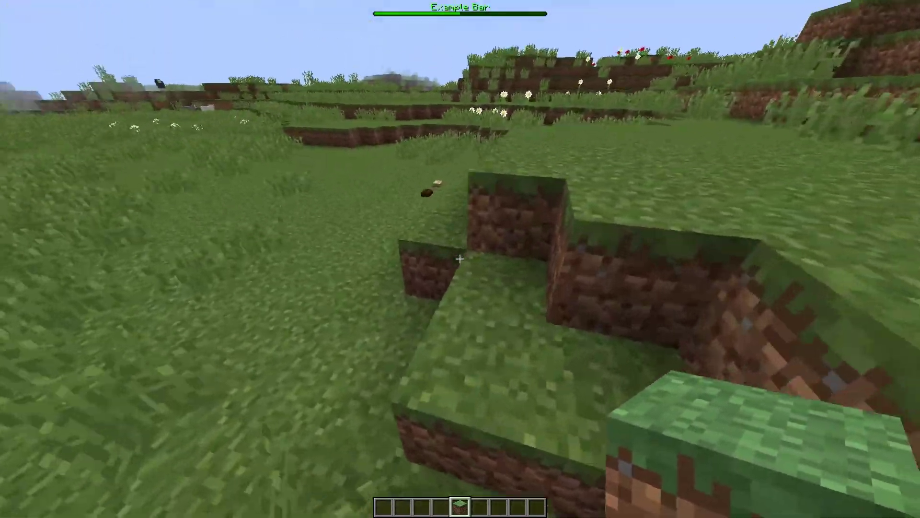
pyautogui.press('space')
pyautogui.scroll(2, 460, 259)
pyautogui.press('w')
pyautogui.scroll(-2, 459, 259)
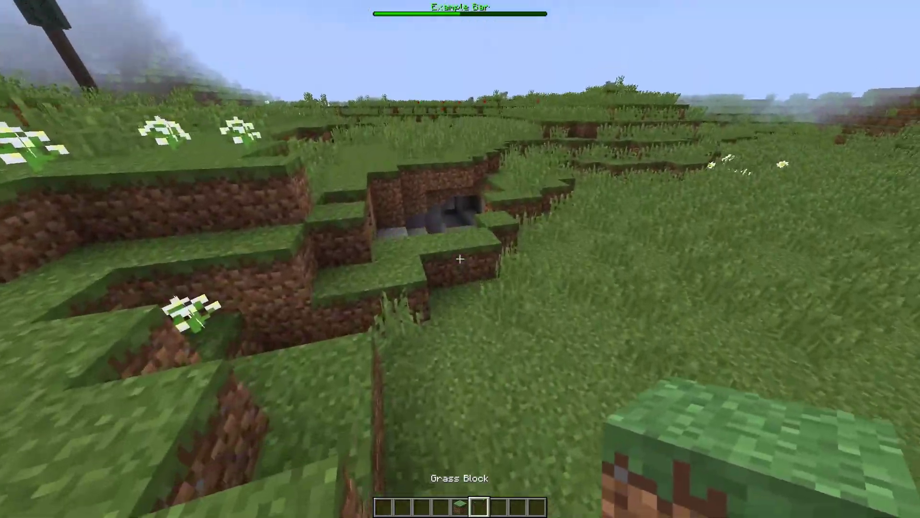
# Remove the grass block from the hotbar through the inventory
pyautogui.press('4')
pyautogui.scroll(-1, 460, 258)
pyautogui.press('w')
pyautogui.press('e')
pyautogui.keyDown('shift'); pyautogui.click(540, 307); pyautogui.keyUp('shift')
pyautogui.press('e')
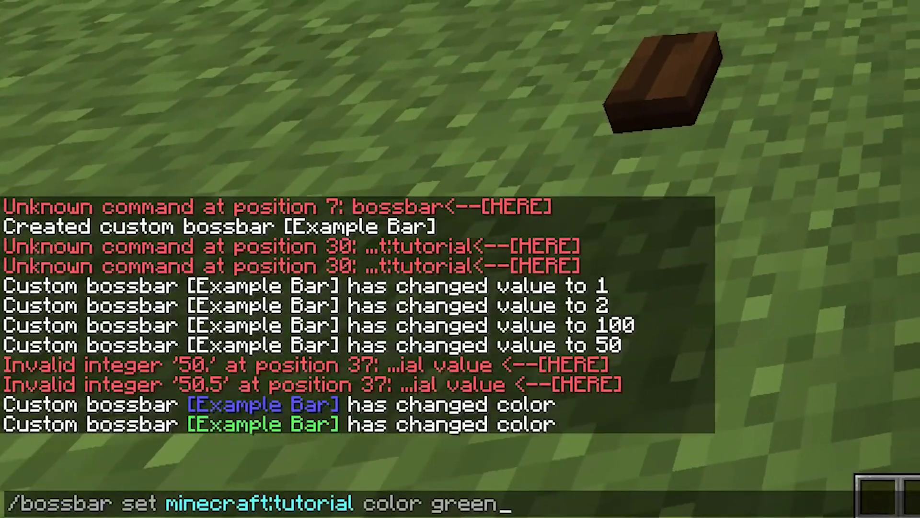
# Set the style of the minecraft:tutorial boss bar to notched_10 and look at the bar against the landscape
pyautogui.press('BackSpace')
pyautogui.press('BackSpace')
pyautogui.press('BackSpace')
pyautogui.press('BackSpace')
pyautogui.press('BackSpace')
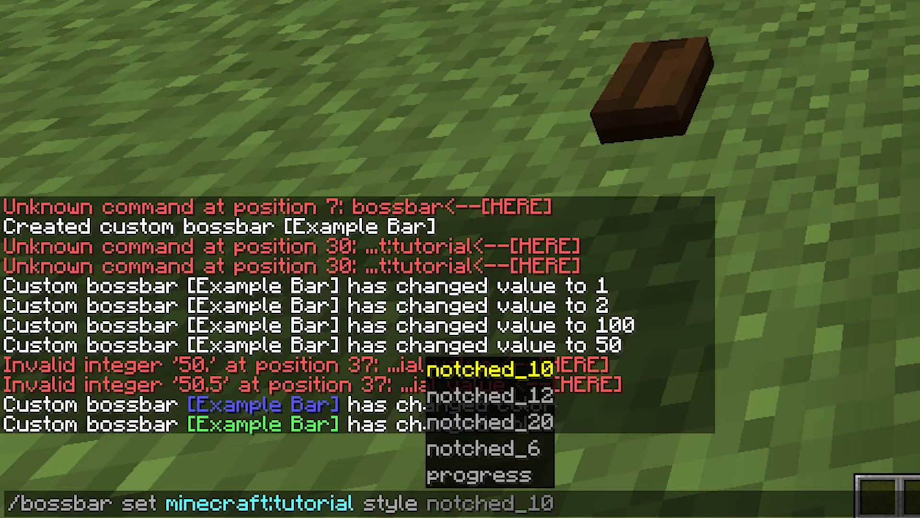
pyautogui.press('Return')
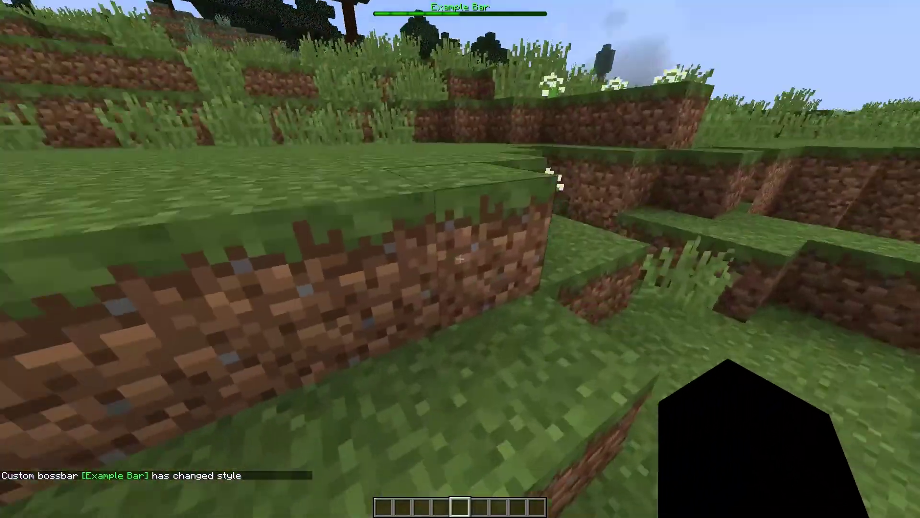
pyautogui.press('w')
pyautogui.press('space')
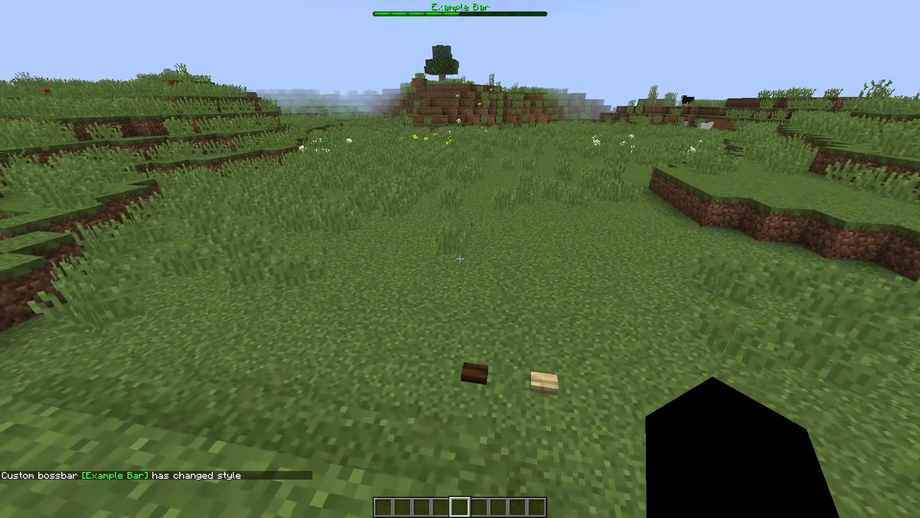
# Change the minecraft:tutorial boss bar's style to notched_12, followed by notched_20
pyautogui.press('t')
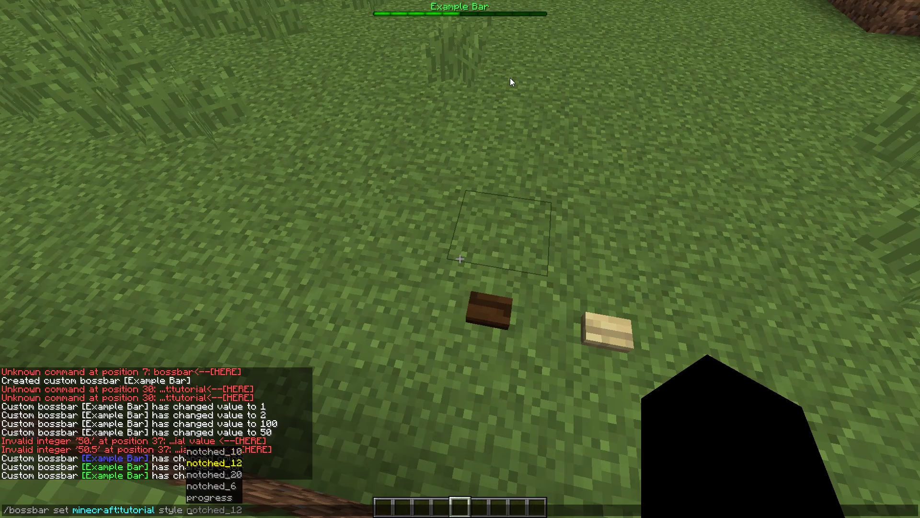
pyautogui.press('Return')
pyautogui.press('w')
pyautogui.press('/')
pyautogui.press('Up')
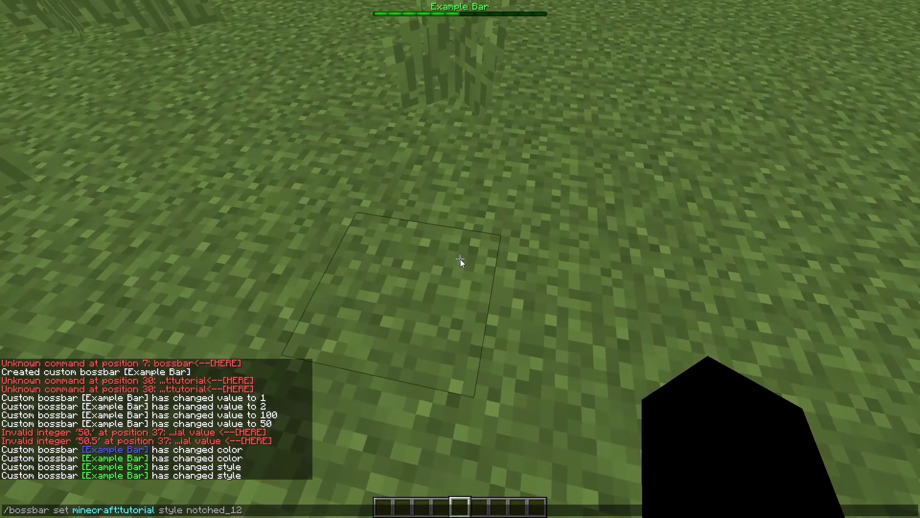
pyautogui.press('Return')
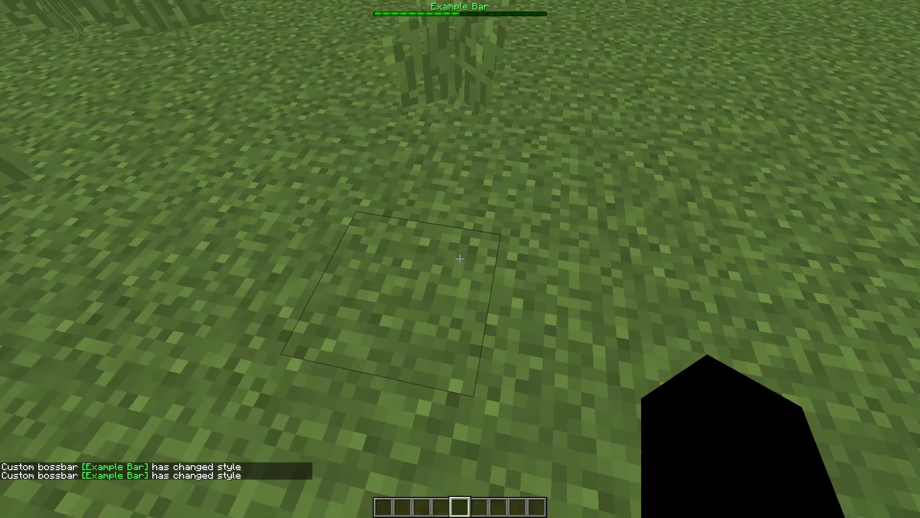
# Set the style of the minecraft:tutorial boss bar to notched_6
pyautogui.press('/')
pyautogui.press('Up')
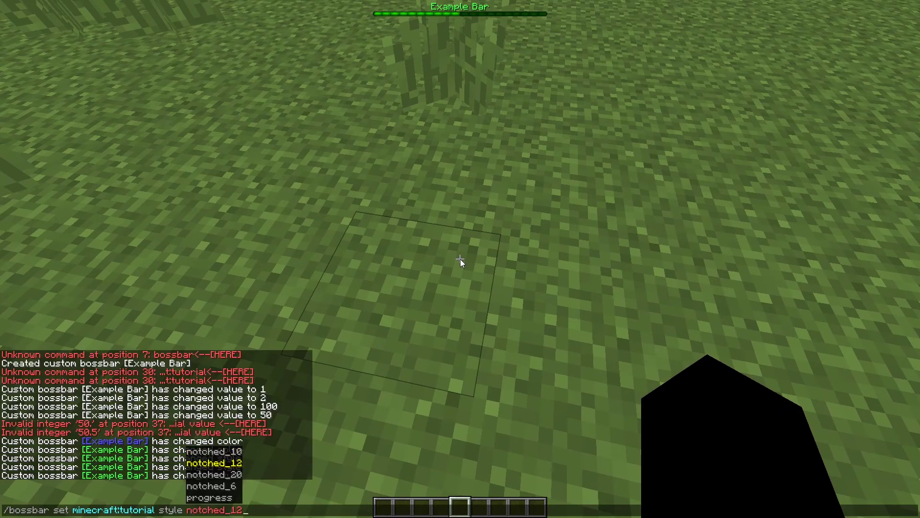
pyautogui.press('Return')
# Restore the minecraft:tutorial boss bar to the progress style and walk around the terrain
pyautogui.press('/')
pyautogui.press('Up')
pyautogui.press('BackSpace')
pyautogui.press('BackSpace')
pyautogui.press('BackSpace')
pyautogui.press('BackSpace')
pyautogui.press('BackSpace')
pyautogui.press('BackSpace')
pyautogui.press('BackSpace')
pyautogui.press('BackSpace')
pyautogui.press('BackSpace')
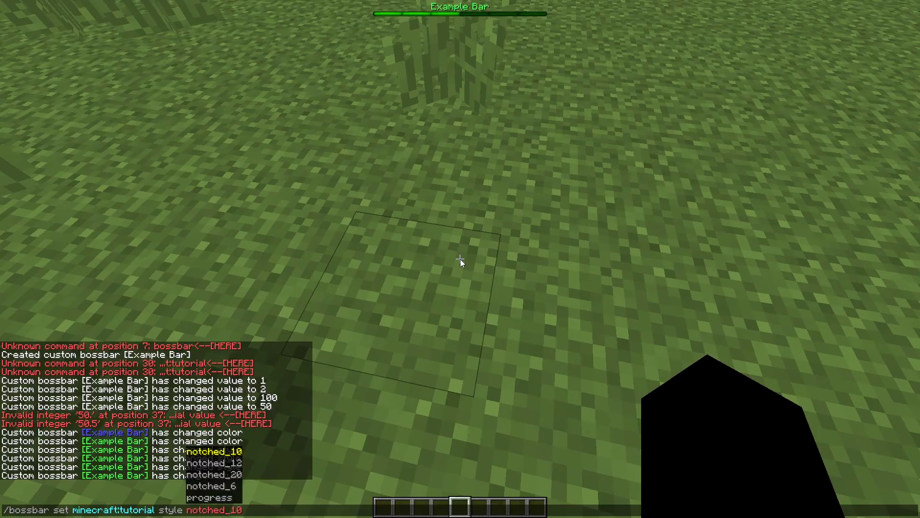
pyautogui.press('Return')
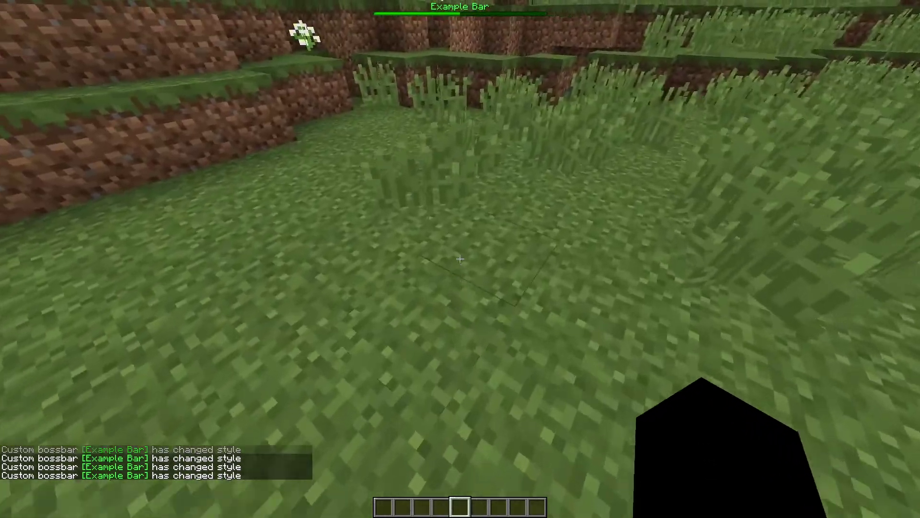
pyautogui.press('w')
pyautogui.press('space')
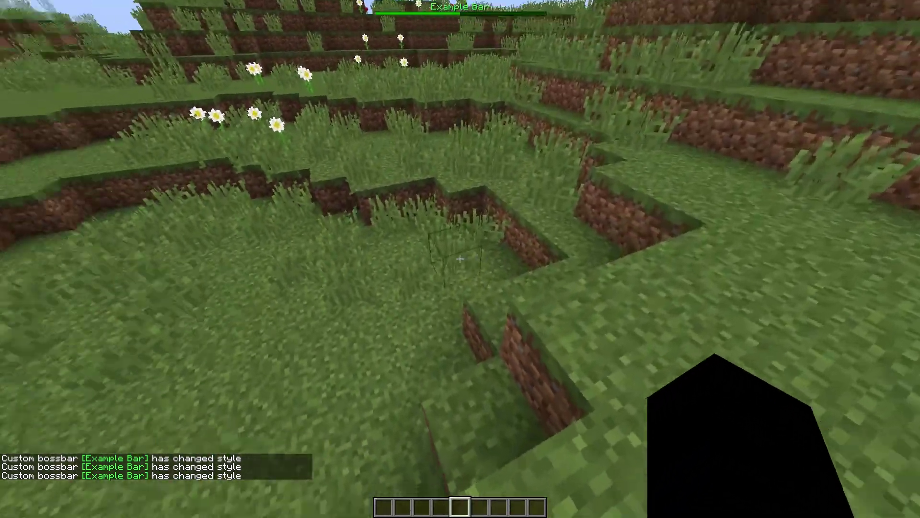
# Hide the Example Bar by running /bossbar set minecraft:tutorial visible false
pyautogui.press('/')
pyautogui.press('Up')
pyautogui.hotkey('ctrl', 'BackSpace')
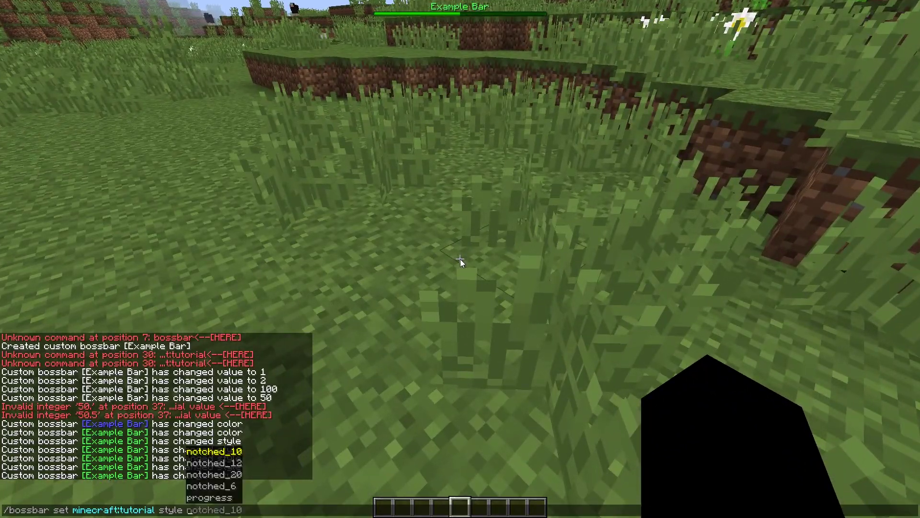
pyautogui.hotkey('ctrl', 'BackSpace')
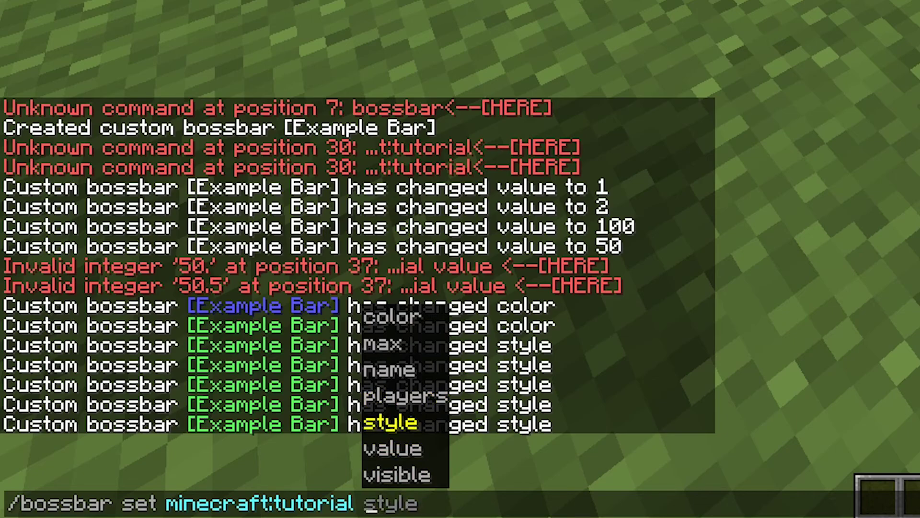
pyautogui.write('bv')
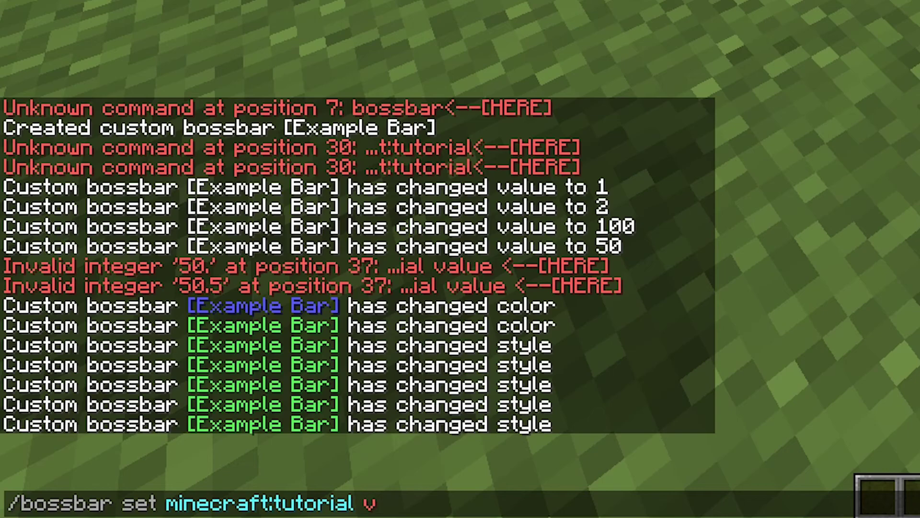
pyautogui.press('Tab')
pyautogui.press('Tab')
pyautogui.press('Tab')
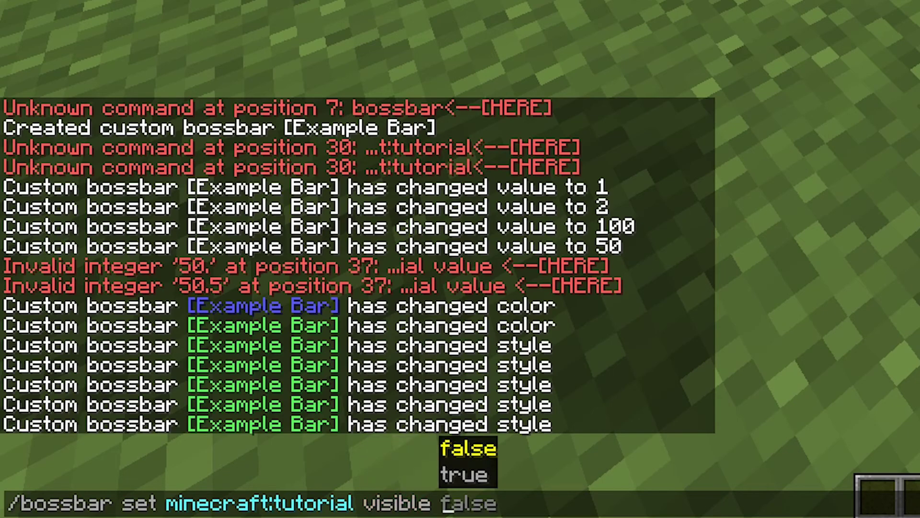
pyautogui.press('Return')
pyautogui.press('/')
pyautogui.press('Up')
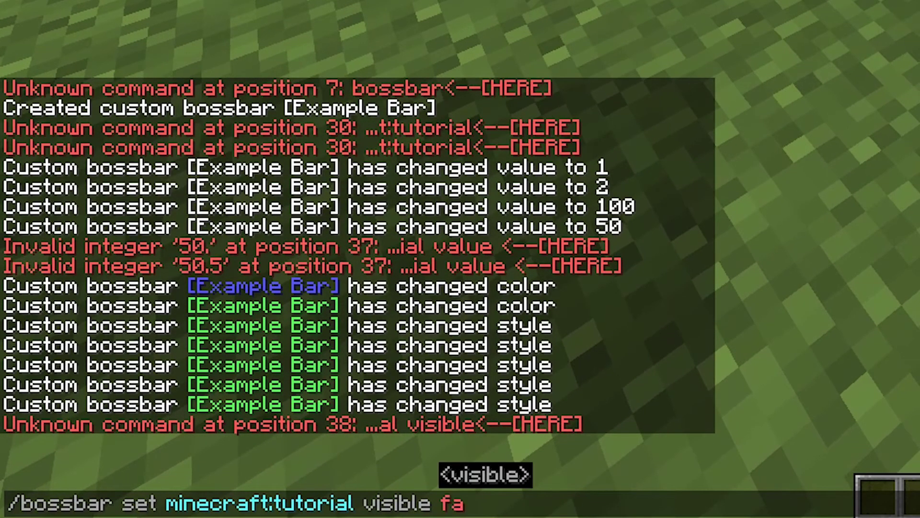
pyautogui.press('Return')
pyautogui.press('w')
# Show the Example Bar again by running /bossbar set minecraft:tutorial visible true
pyautogui.press('/')
pyautogui.press('Up')
pyautogui.press('Up')
pyautogui.press('Escape')
pyautogui.press('/')
pyautogui.press('Up')
pyautogui.press('BackSpace')
pyautogui.press('BackSpace')
pyautogui.press('BackSpace')
pyautogui.press('BackSpace')
pyautogui.press('BackSpace')
pyautogui.write('true')
pyautogui.press('Return')
# Hide the Example Bar once more by setting its visible option back to false
pyautogui.press('/')
pyautogui.press('Up')
pyautogui.write('fal')
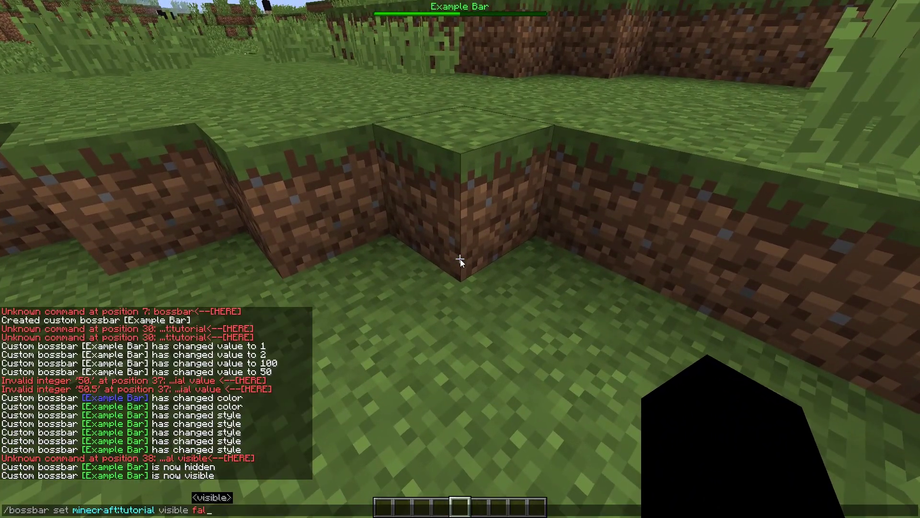
pyautogui.write('se')
pyautogui.press('Return')
# Show the Subs to 1000 boss bar by replacing the bar ID with subs and setting visible to true
pyautogui.press('/')
pyautogui.press('Up')
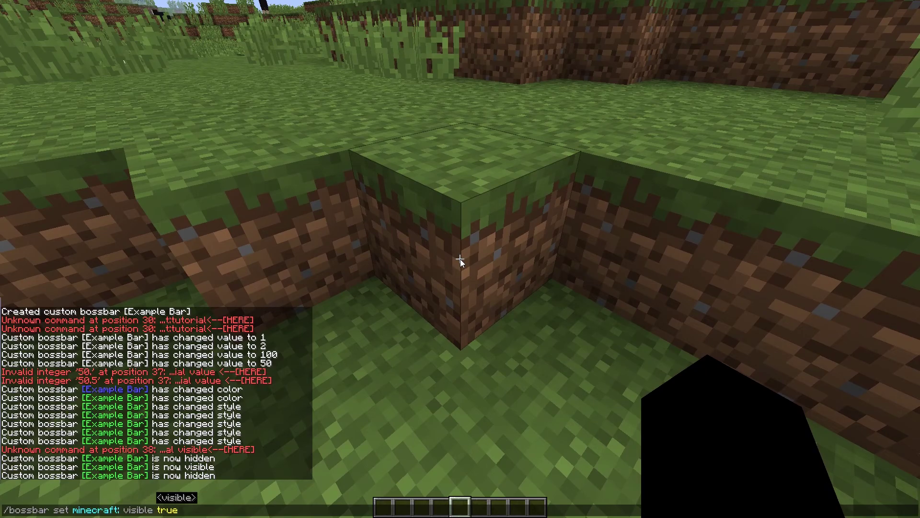
pyautogui.write('subs')
pyautogui.press('Return')
pyautogui.press('s')
pyautogui.press('w')
# Set minecraft:tutorial's visible option to true to show the Example Bar together with the Subs to 1000 bar
pyautogui.press('/')
pyautogui.press('Up')
pyautogui.press('Up')
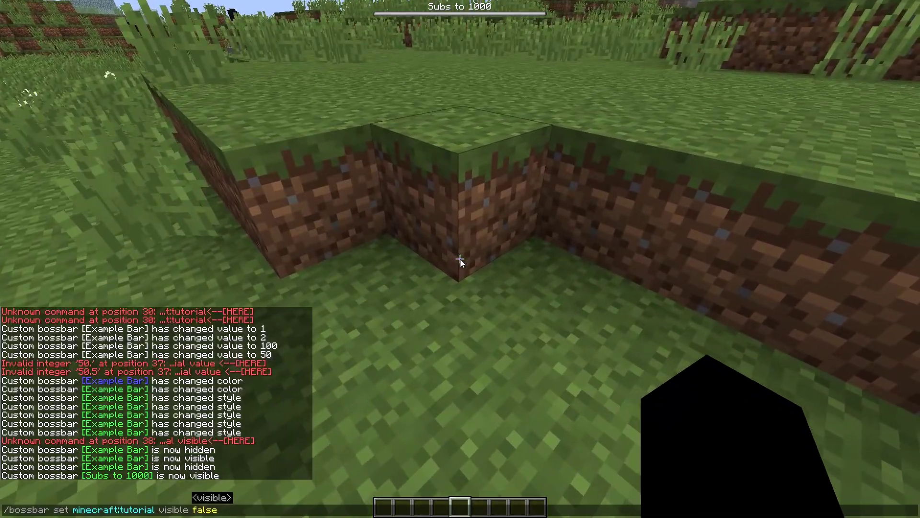
pyautogui.press('Return')
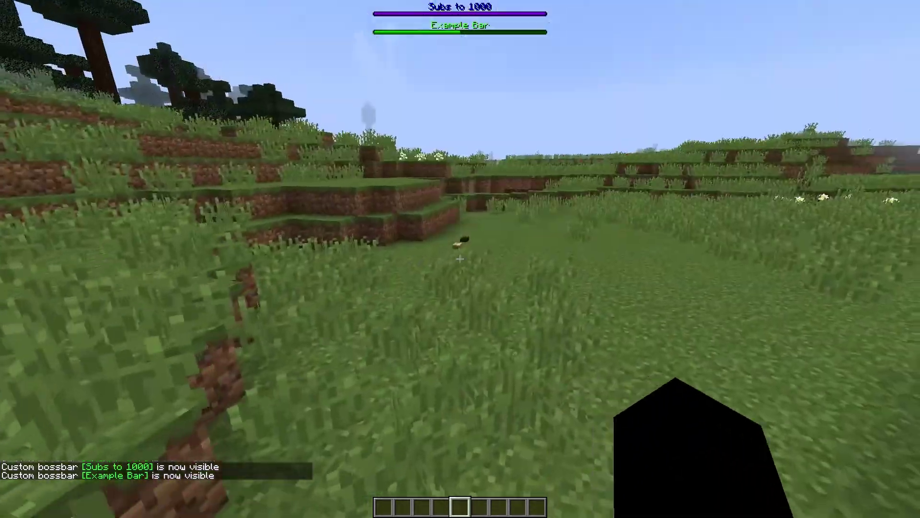
pyautogui.press('w')
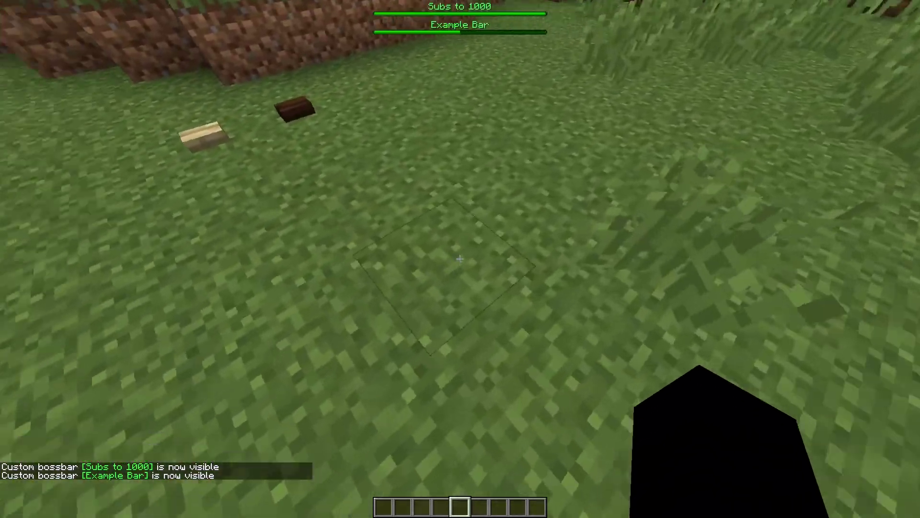